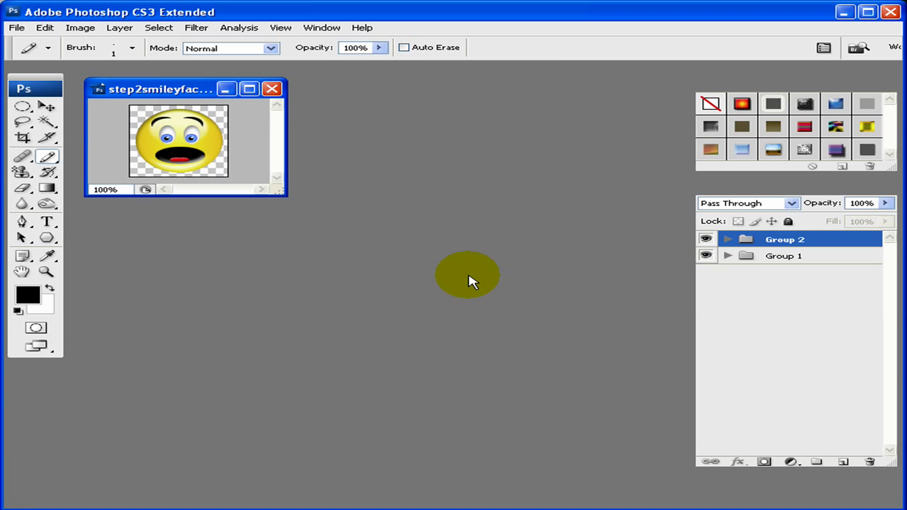
Zoom step2smileyface.psd to 300% and enlarge its window so the whole face is visible
drag(207, 90, 289, 144)
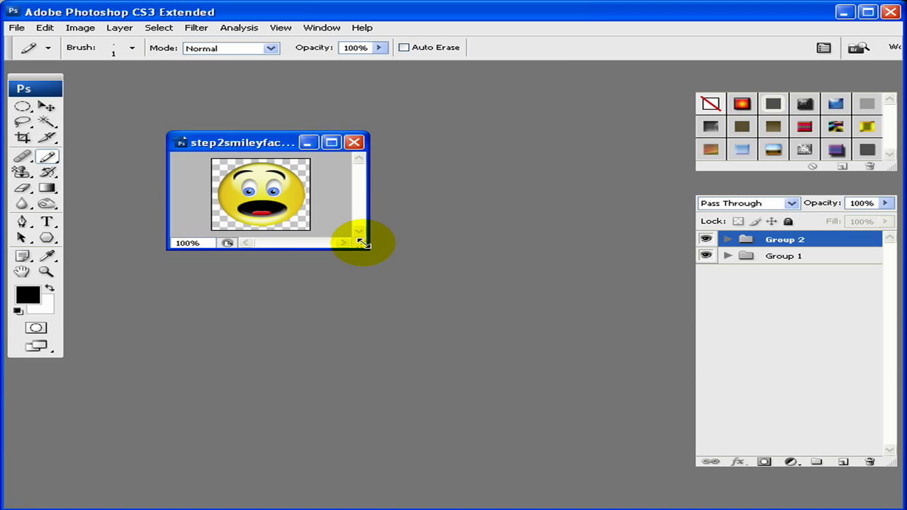
key(ctrl+plus)
key(ctrl+plus)
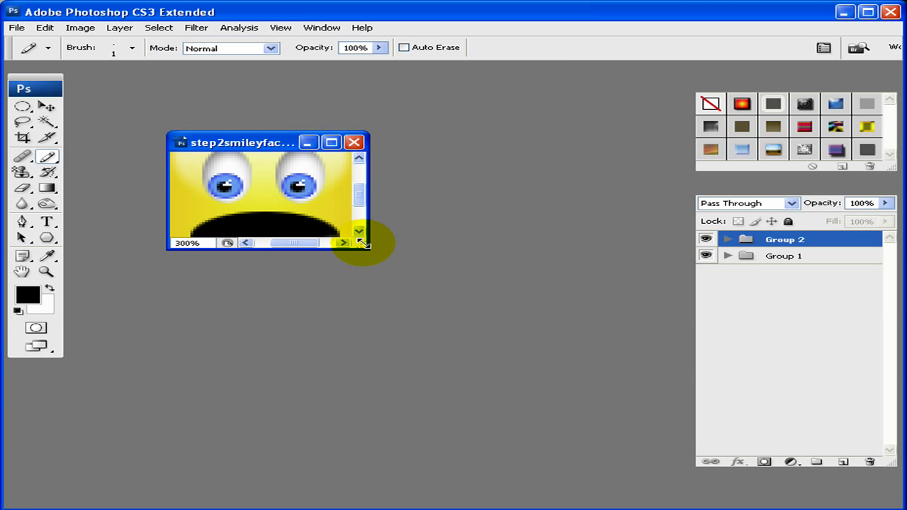
drag(361, 243, 544, 403)
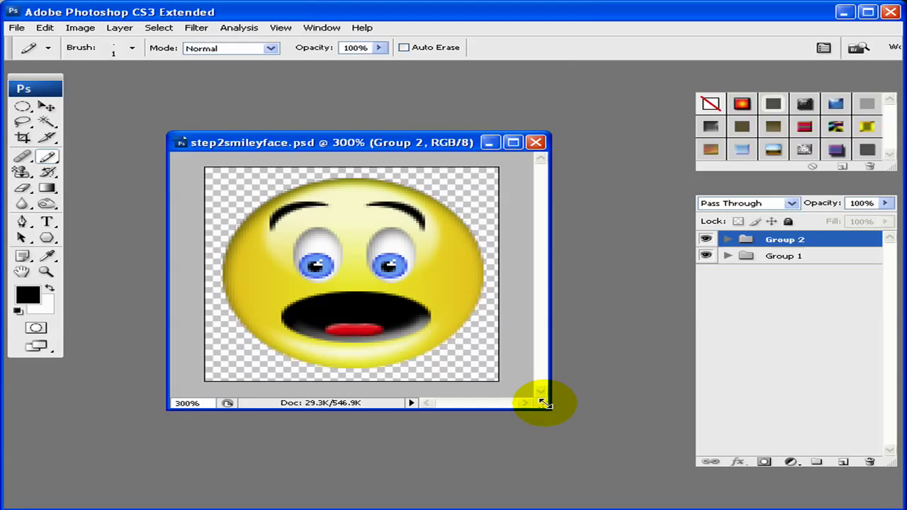
drag(344, 144, 282, 95)
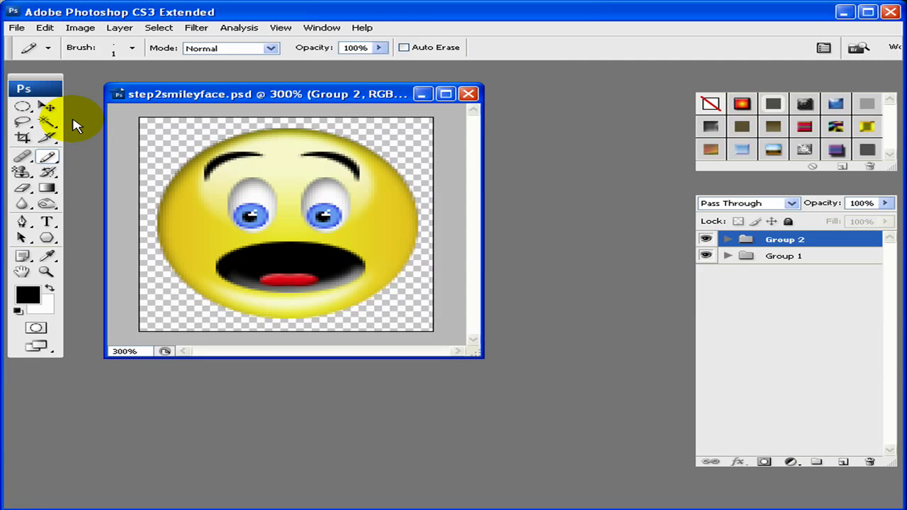
Add an empty Layer 5 above Layer 4 copy 2 inside Group 2
click(46, 106)
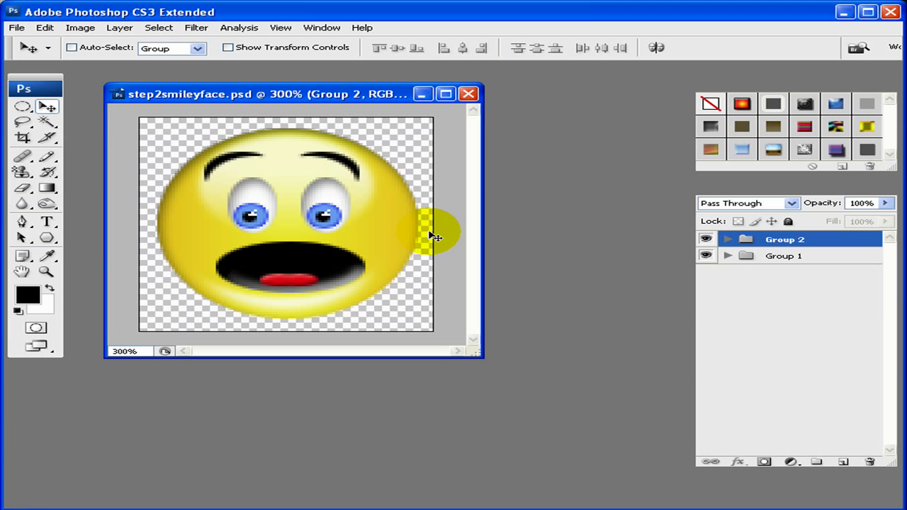
click(727, 240)
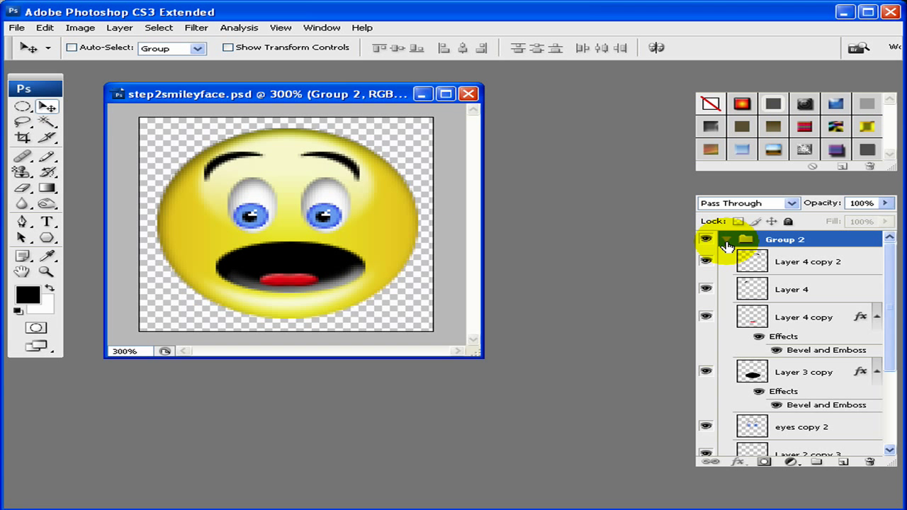
click(753, 259)
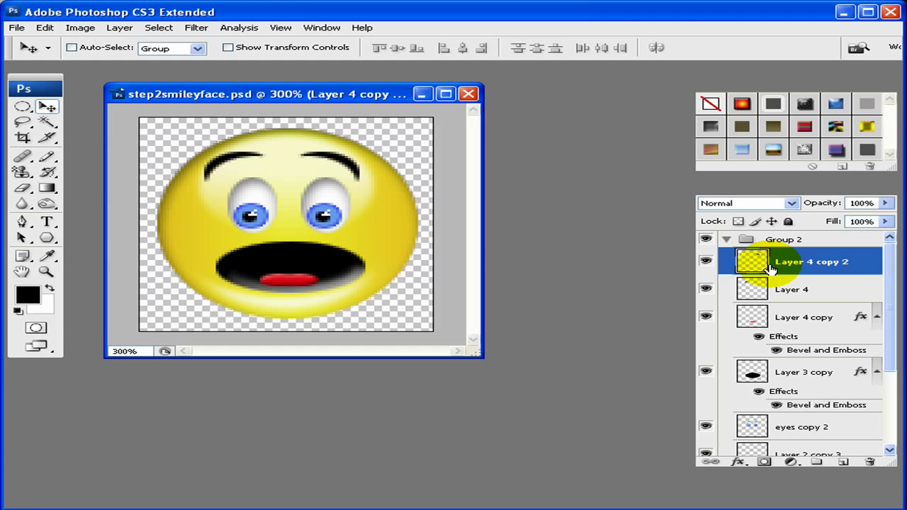
click(843, 461)
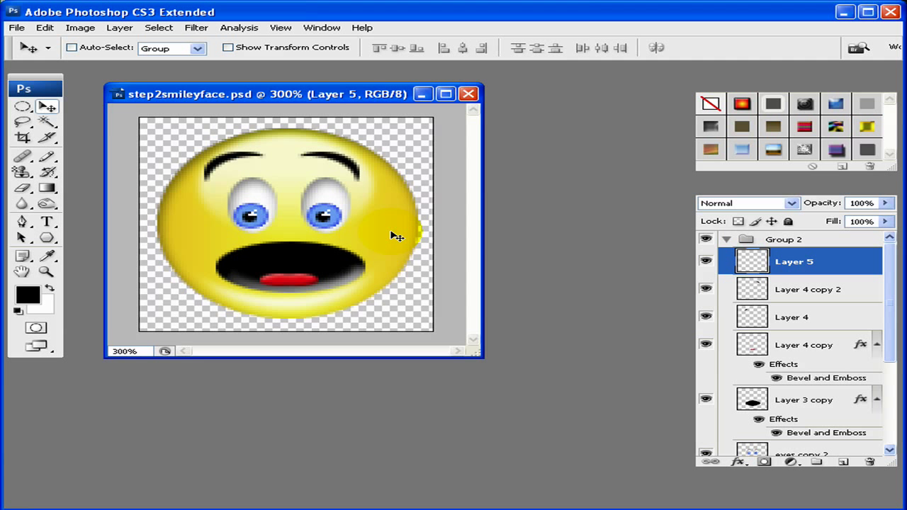
Pick the light pink fd7e7e as the foreground colour in the Color Picker
click(28, 296)
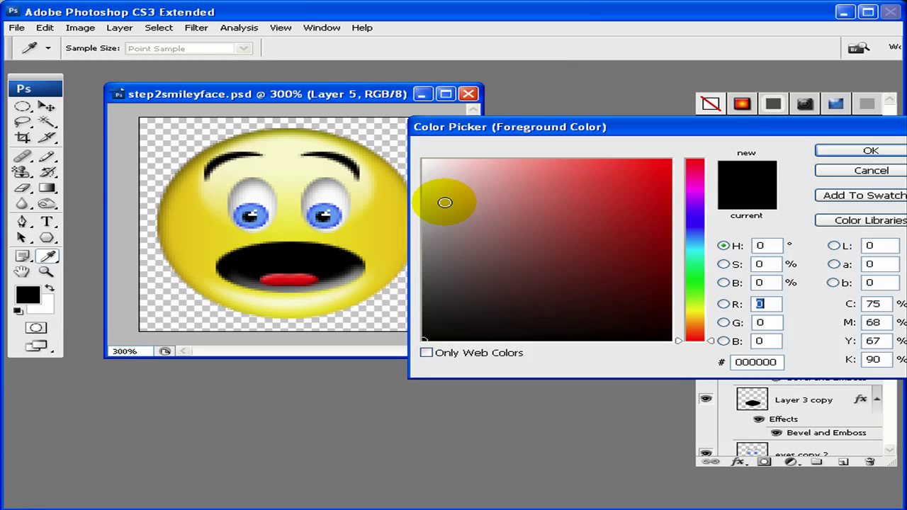
click(538, 162)
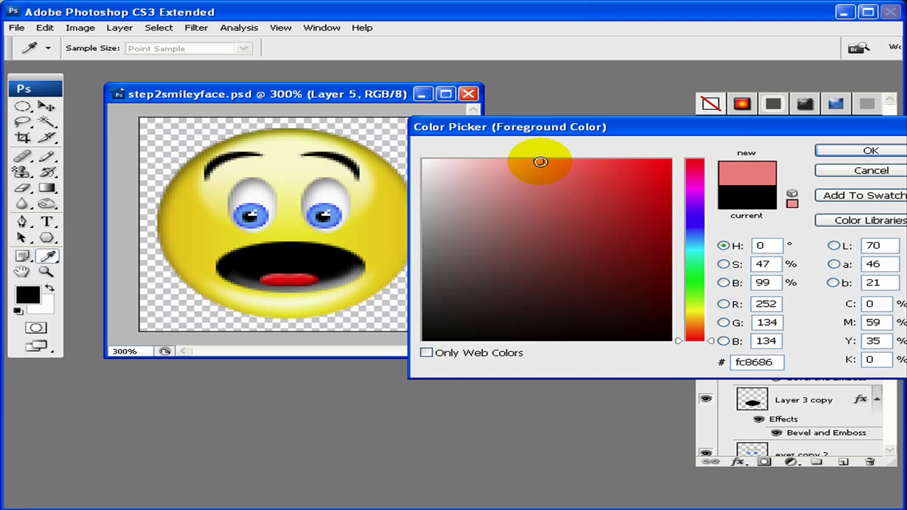
click(544, 160)
click(546, 161)
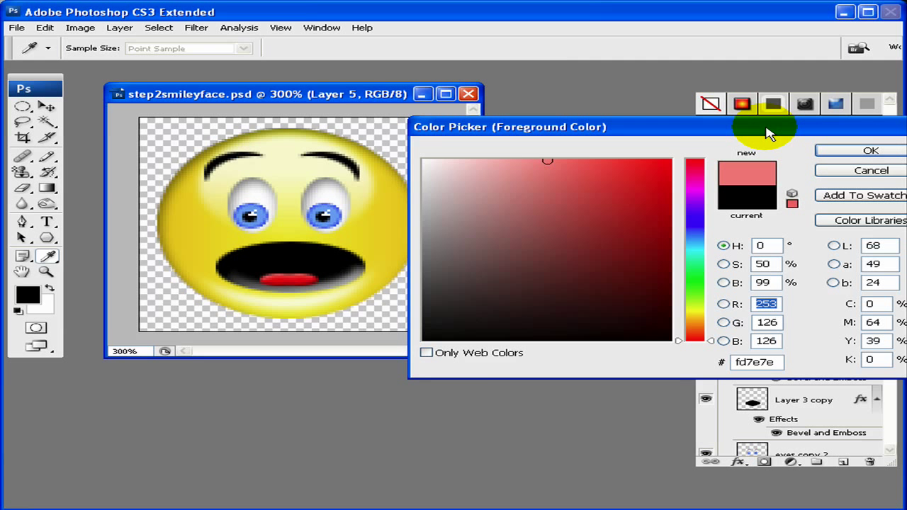
drag(771, 133, 756, 133)
Confirm the pink colour and switch to the Brush Tool with a soft 0% hardness tip
click(855, 151)
key(v)
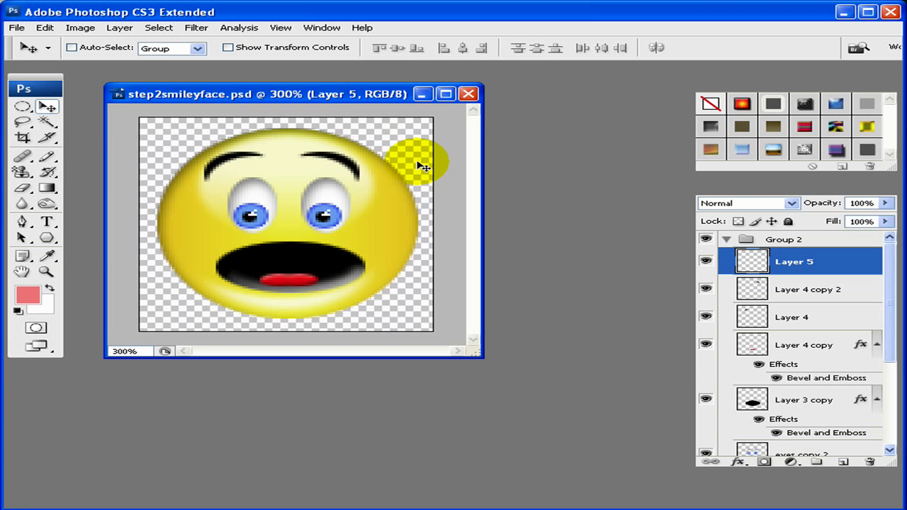
click(48, 160)
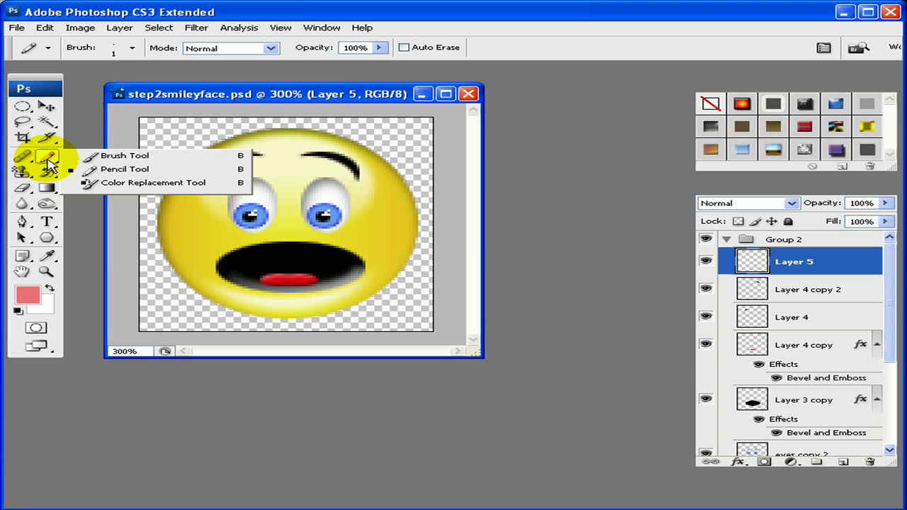
click(105, 157)
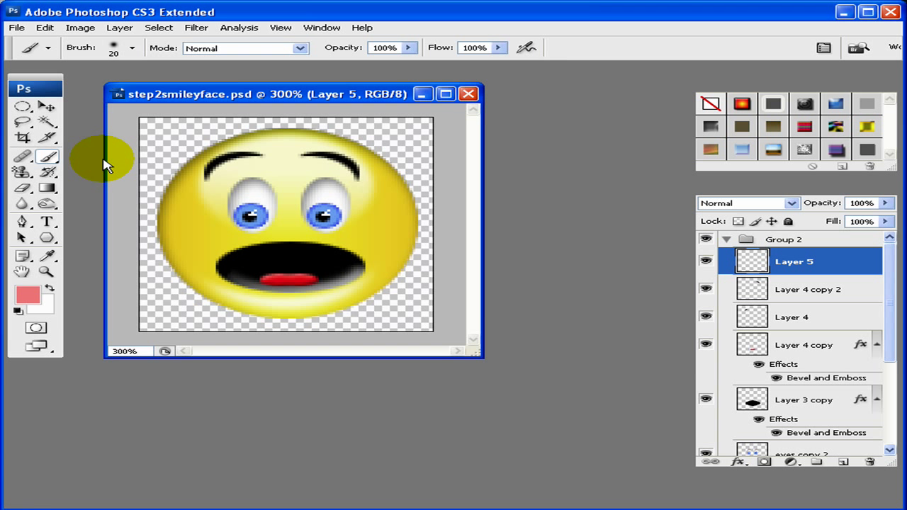
click(132, 48)
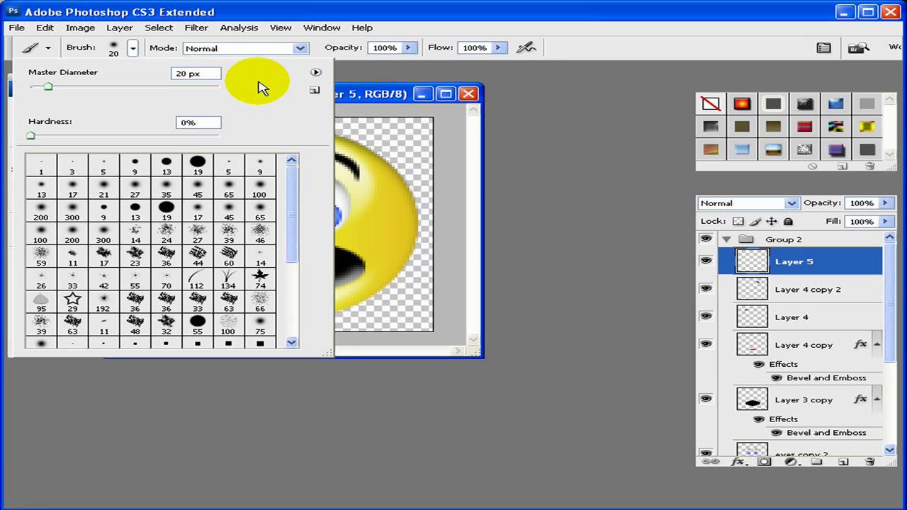
click(386, 92)
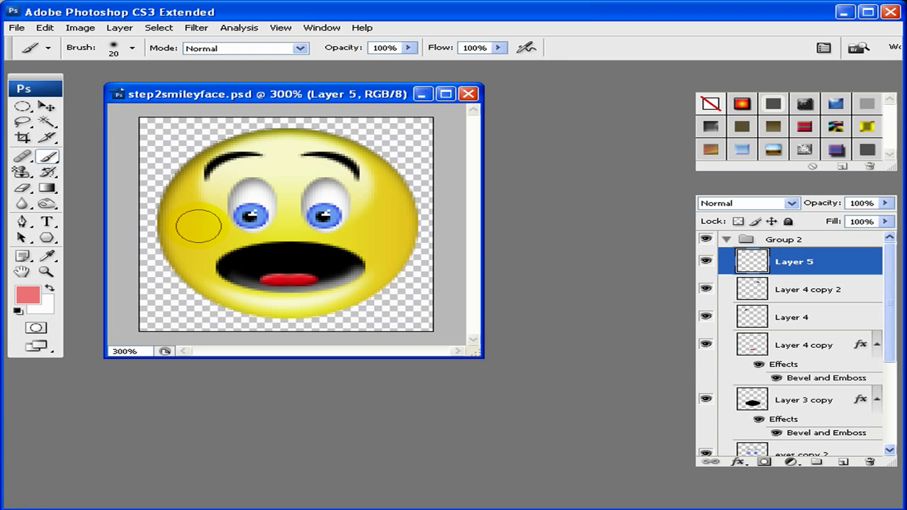
Adjust the brush size to 25 px with the bracket keys
key(bracketleft)
key(bracketleft)
key(bracketleft)
key(bracketleft)
key(bracketleft)
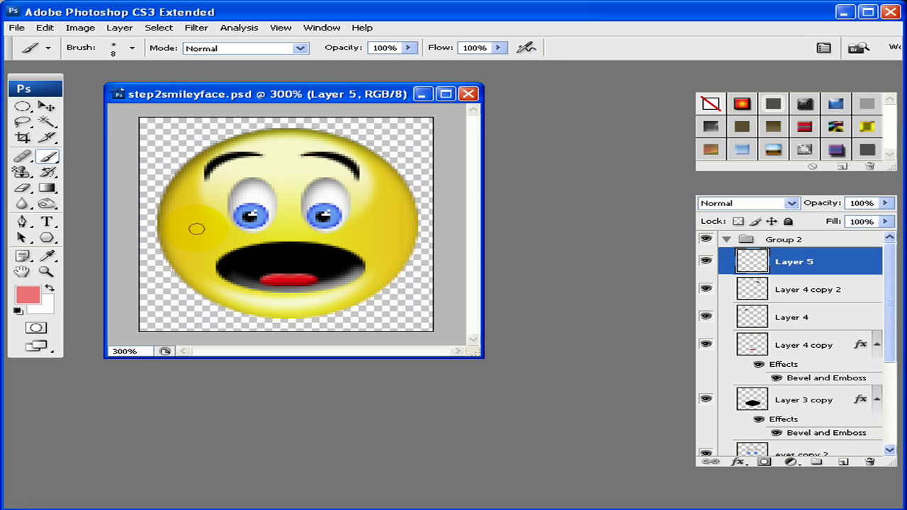
key(bracketright)
key(bracketright)
key(bracketright)
key(bracketright)
key(bracketright)
key(bracketright)
key(bracketright)
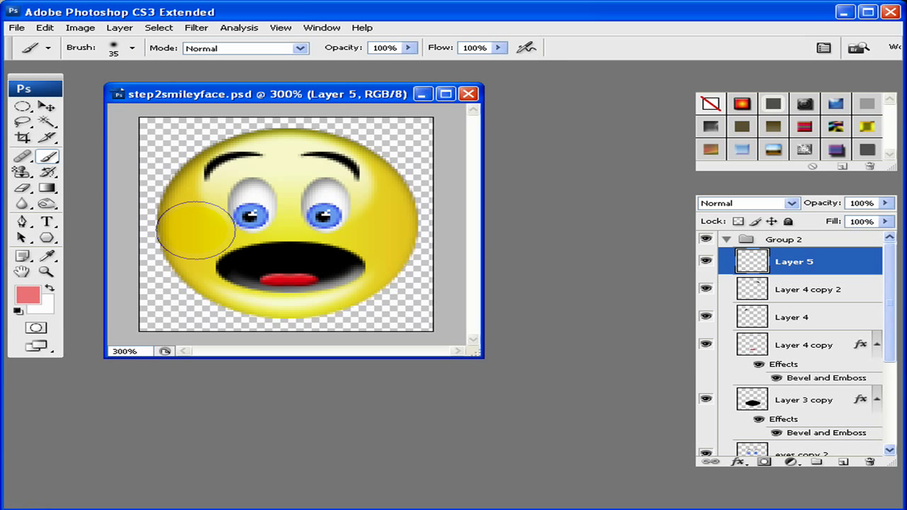
key(bracketleft)
key(bracketleft)
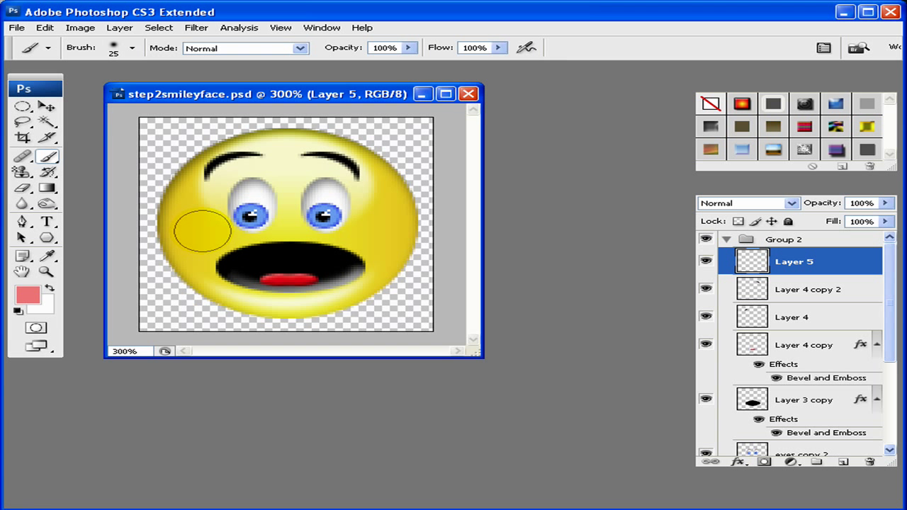
Brush pink blush spots onto the left and right cheeks on Layer 5
mouse_move(202, 232)
mouse_down()
mouse_move(192, 233)
mouse_move(195, 222)
mouse_move(197, 234)
mouse_up()
mouse_move(372, 233)
mouse_down()
mouse_move(380, 218)
mouse_move(379, 237)
mouse_move(369, 236)
mouse_up()
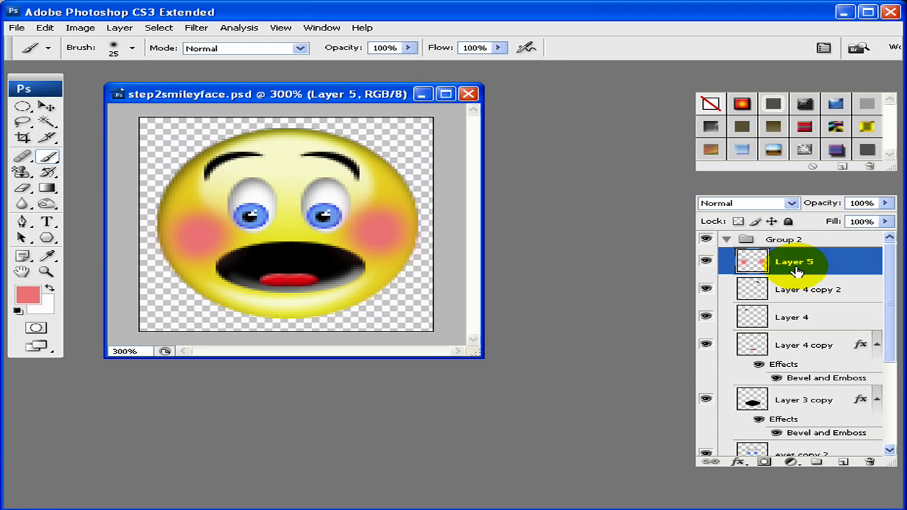
Lower Layer 5's opacity slider to 30%
click(887, 203)
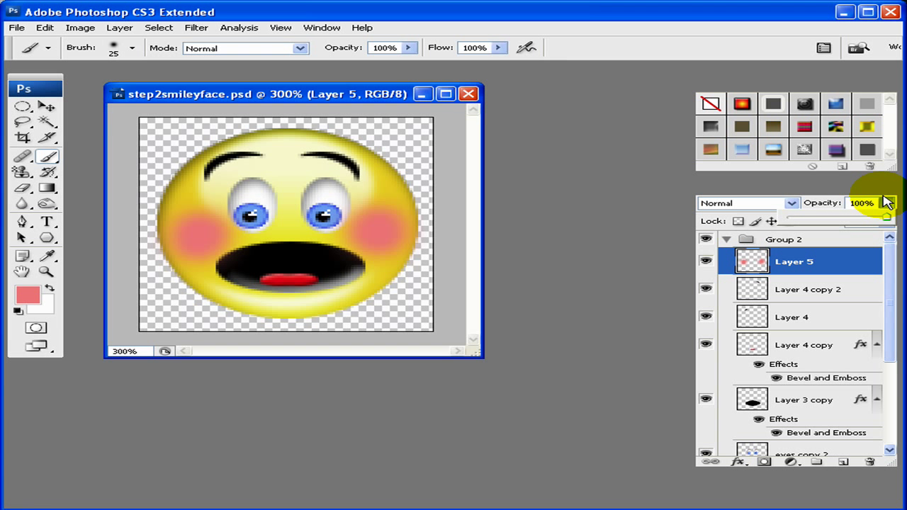
drag(885, 218, 820, 221)
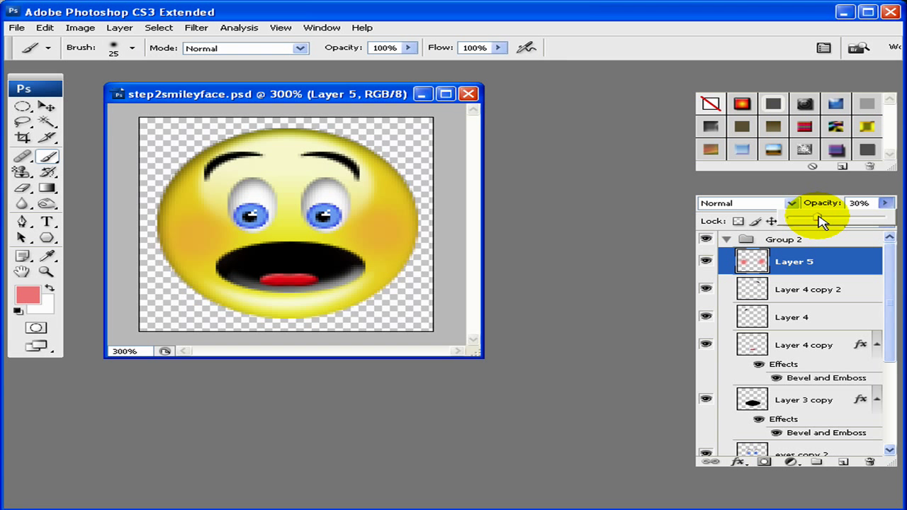
click(757, 263)
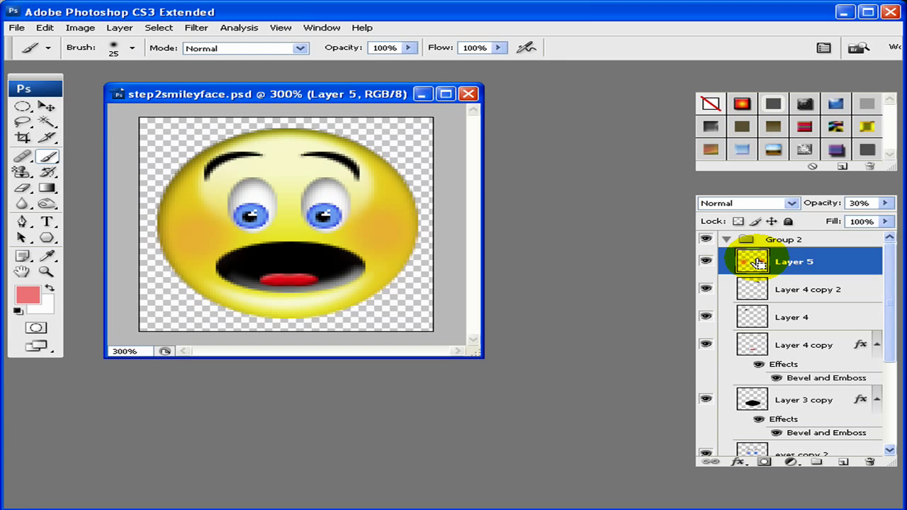
Duplicate the blush layer twice, leaving only Layer 5 copy visible
key(ctrl+j)
key(ctrl+j)
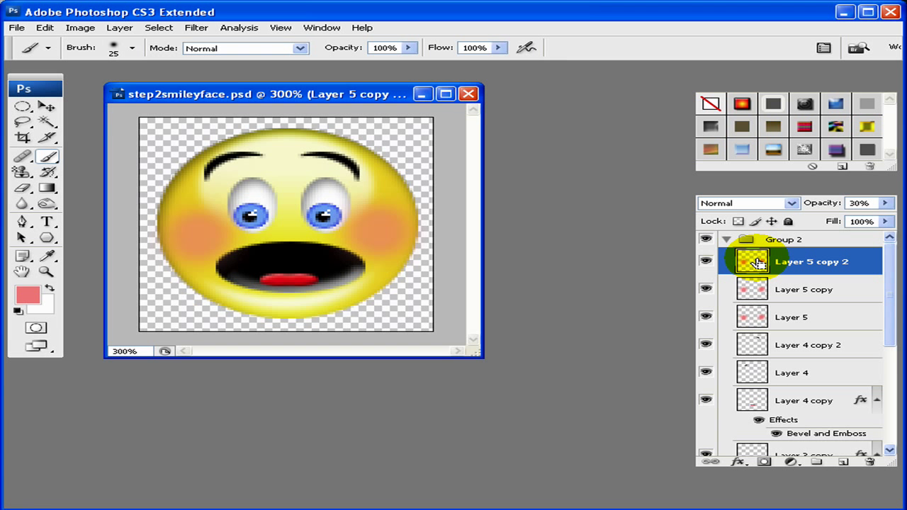
key(ctrl+j)
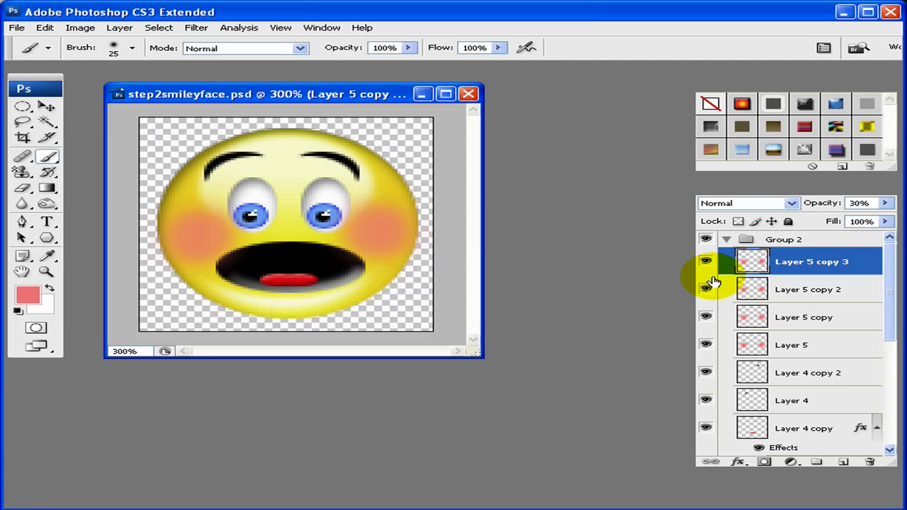
click(707, 343)
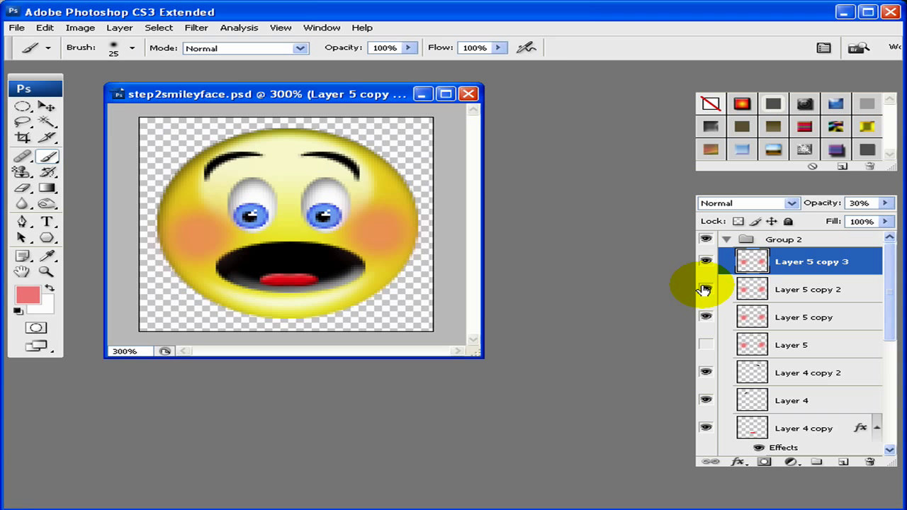
click(705, 288)
click(704, 261)
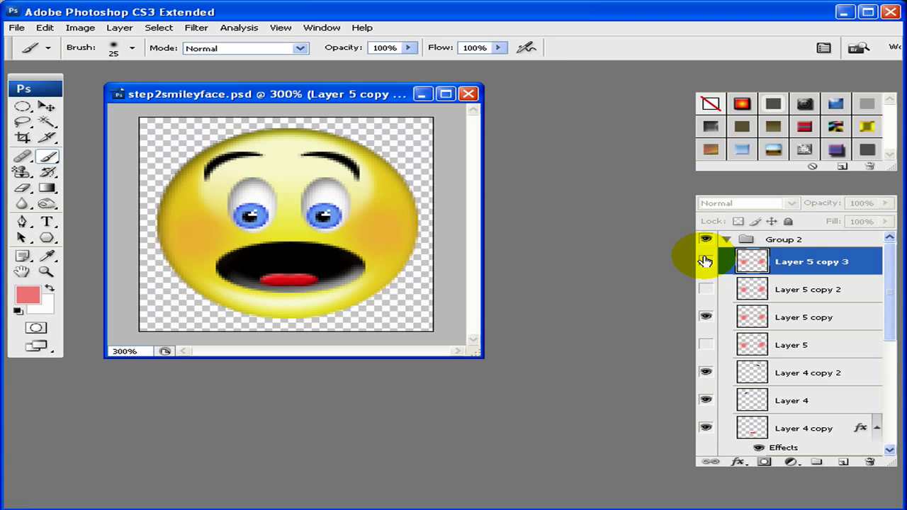
Set Layer 5 copy's opacity to 40%
click(758, 316)
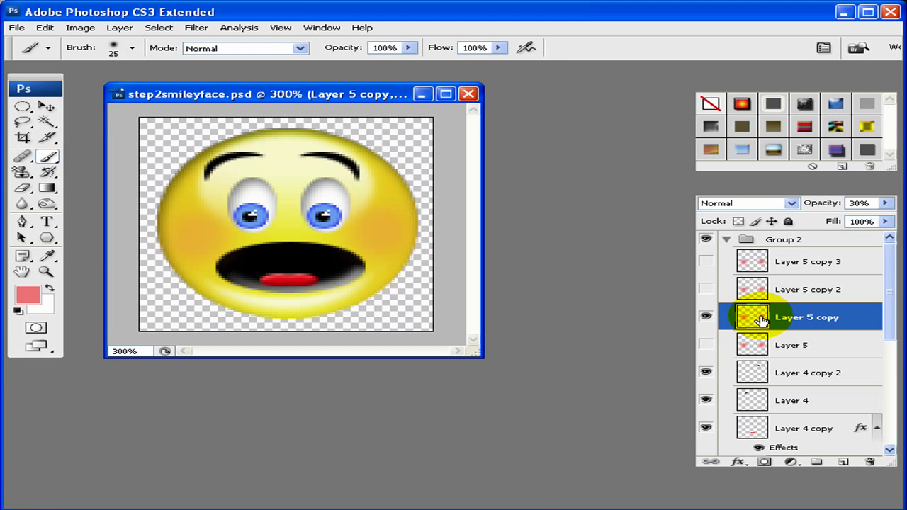
click(884, 203)
drag(817, 219, 829, 218)
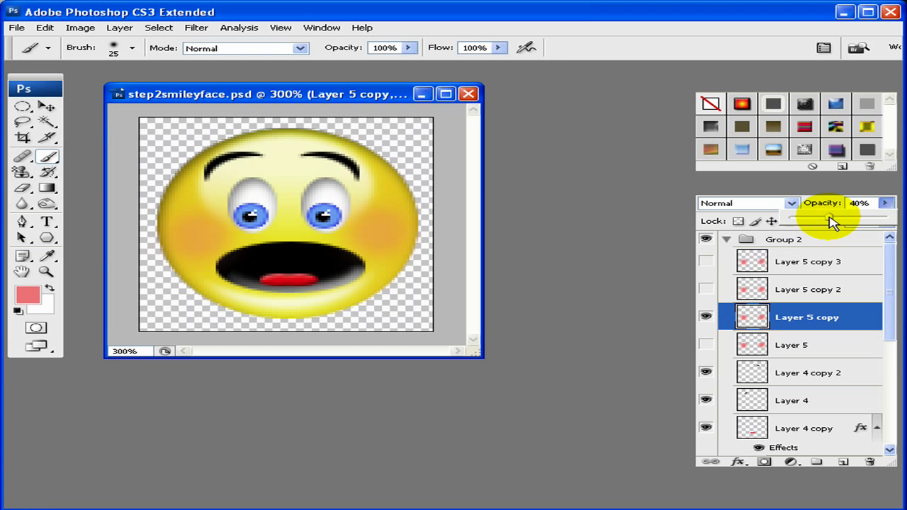
click(759, 318)
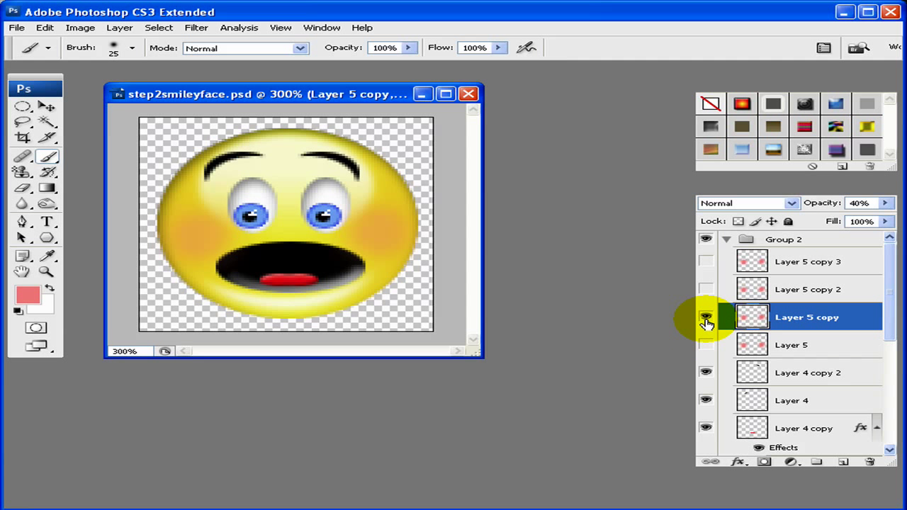
Show only Layer 5 copy 2 and set its opacity to 50%
click(705, 290)
click(709, 318)
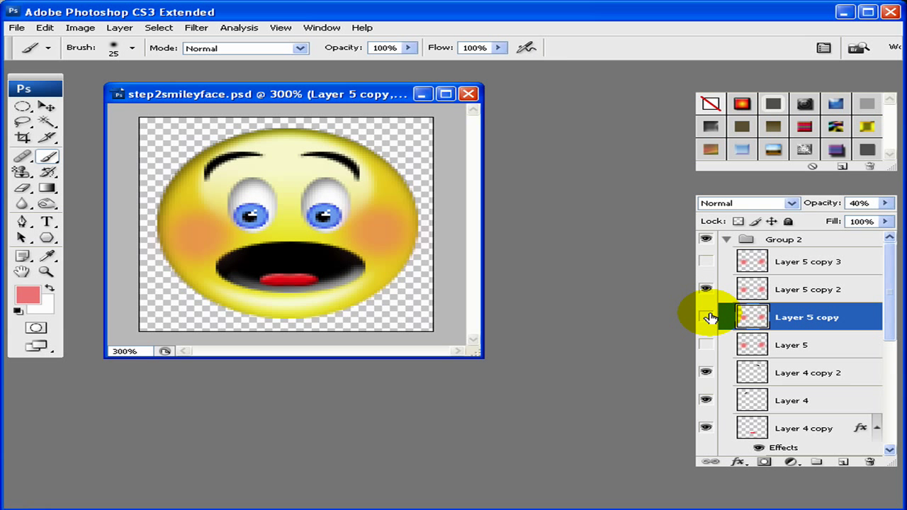
click(754, 287)
click(883, 203)
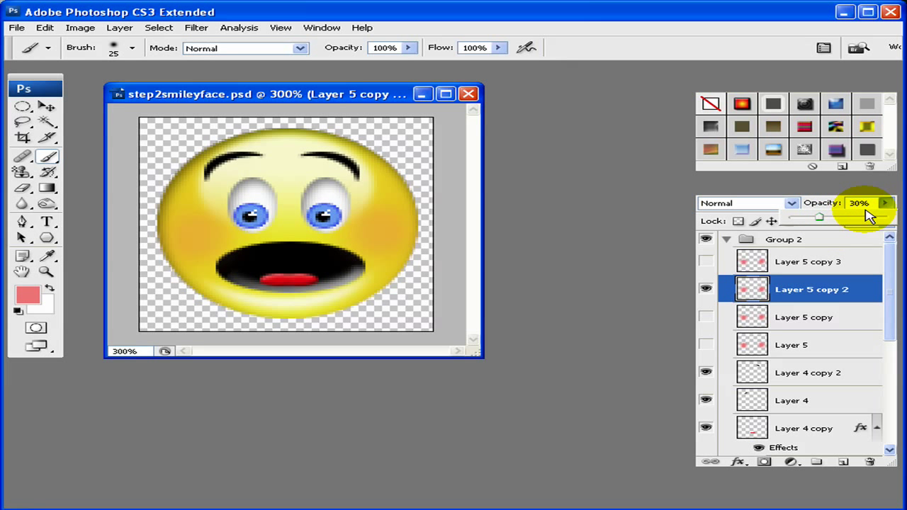
mouse_move(819, 218)
mouse_down()
mouse_move(843, 222)
mouse_move(820, 212)
mouse_up()
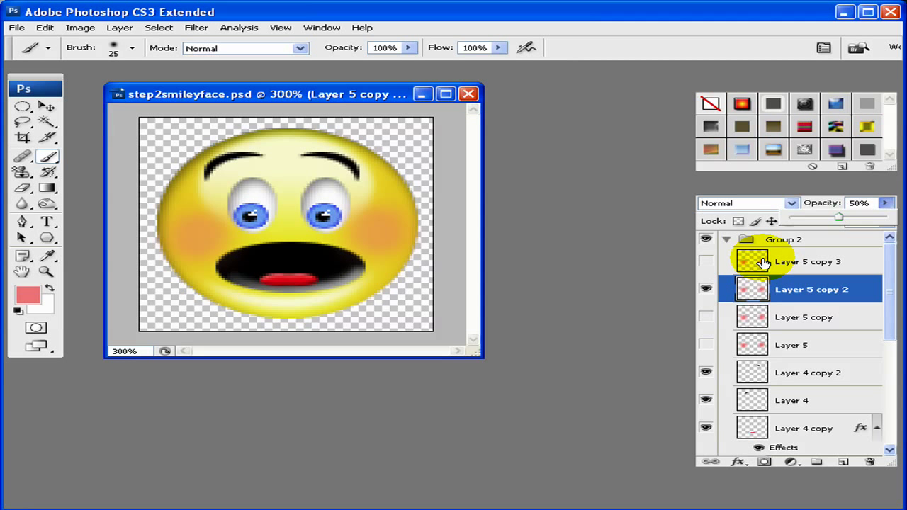
click(729, 261)
Show only Layer 5 copy 3 and set its opacity to 60%
click(709, 263)
click(706, 289)
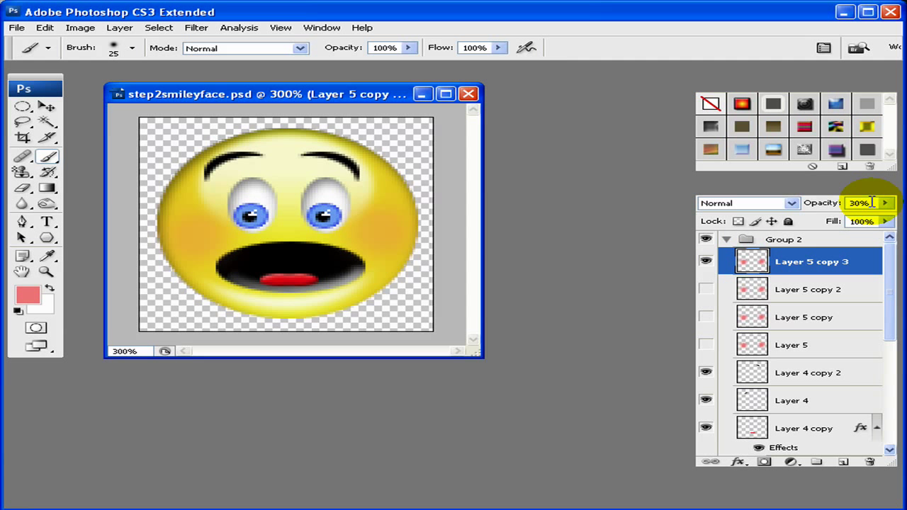
click(884, 202)
drag(822, 223, 852, 221)
click(752, 263)
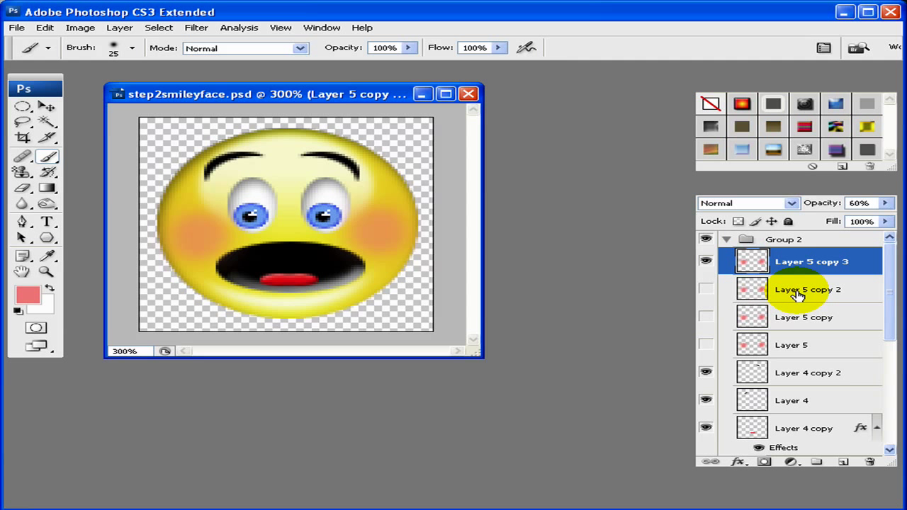
Make Layer 5 copy 2, Layer 5 copy and Layer 5 visible again
click(706, 289)
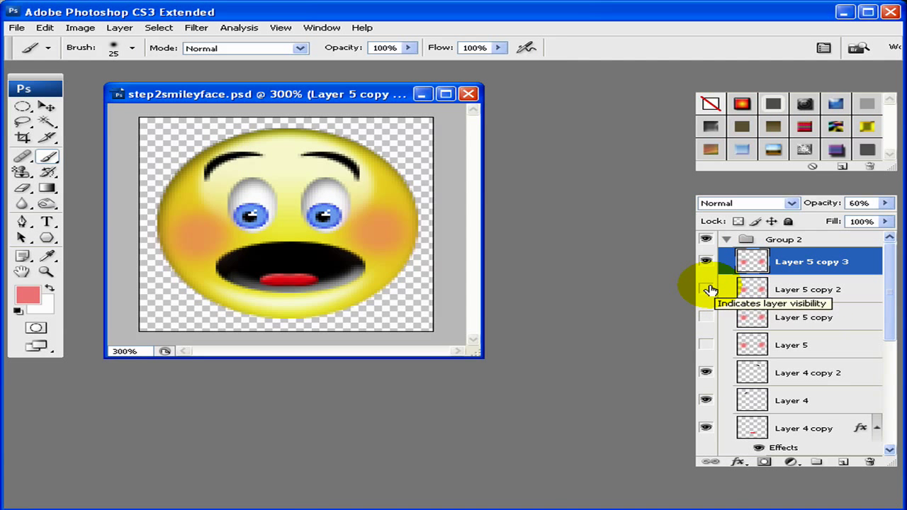
click(707, 316)
click(707, 345)
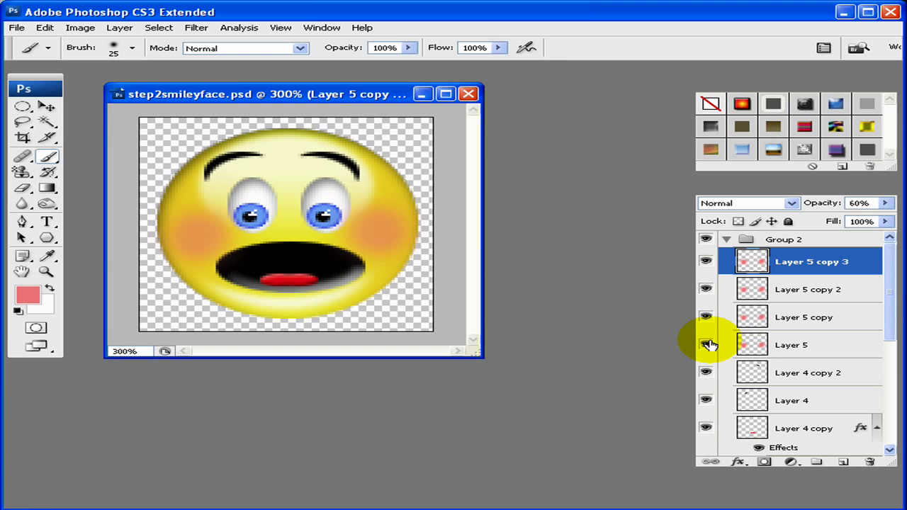
Expand Group 1 to list its layers and make it visible
drag(890, 293, 892, 347)
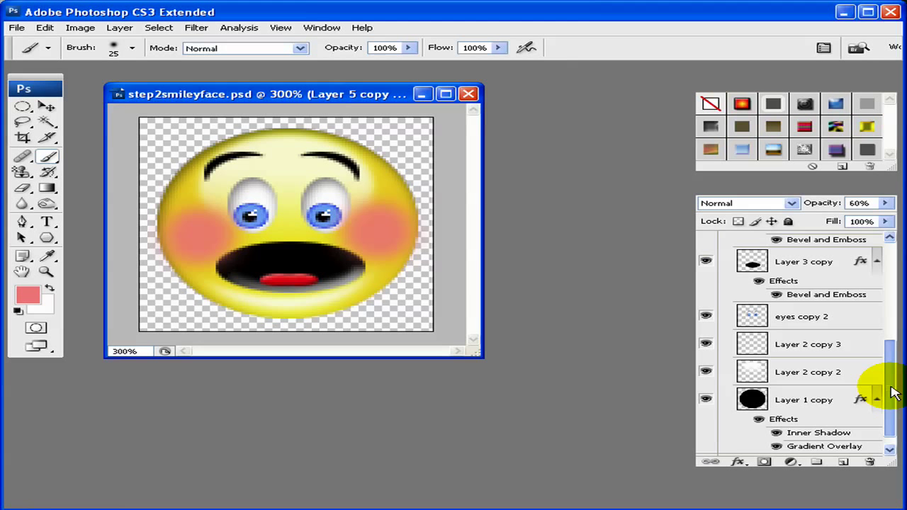
scroll(891, 393, down, 1)
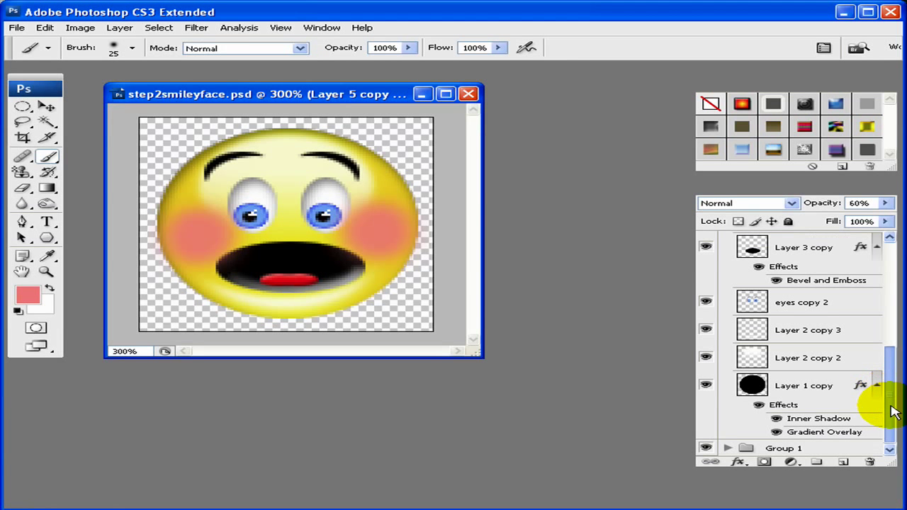
click(727, 449)
drag(890, 360, 890, 399)
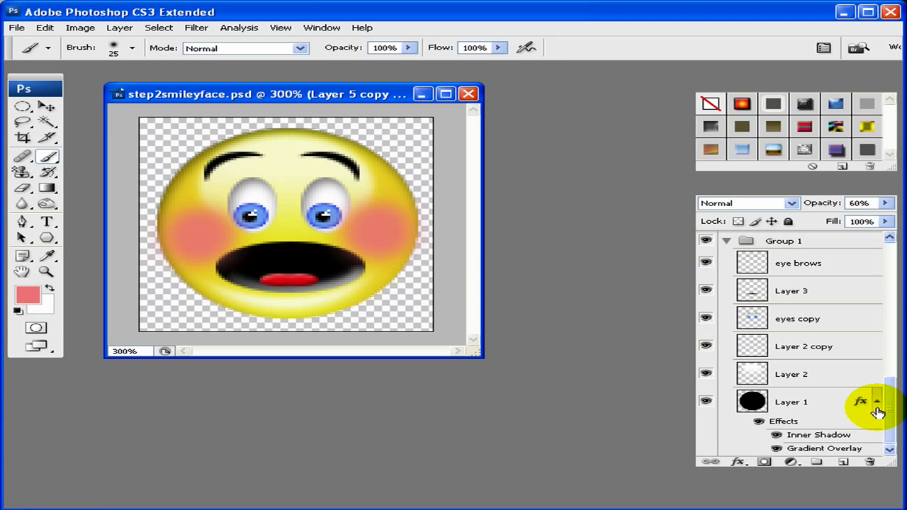
scroll(873, 400, up, 3)
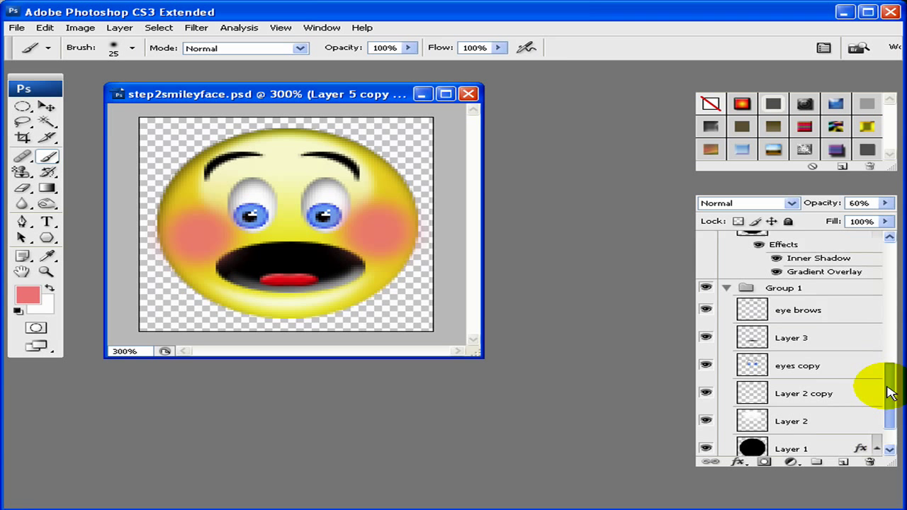
click(705, 288)
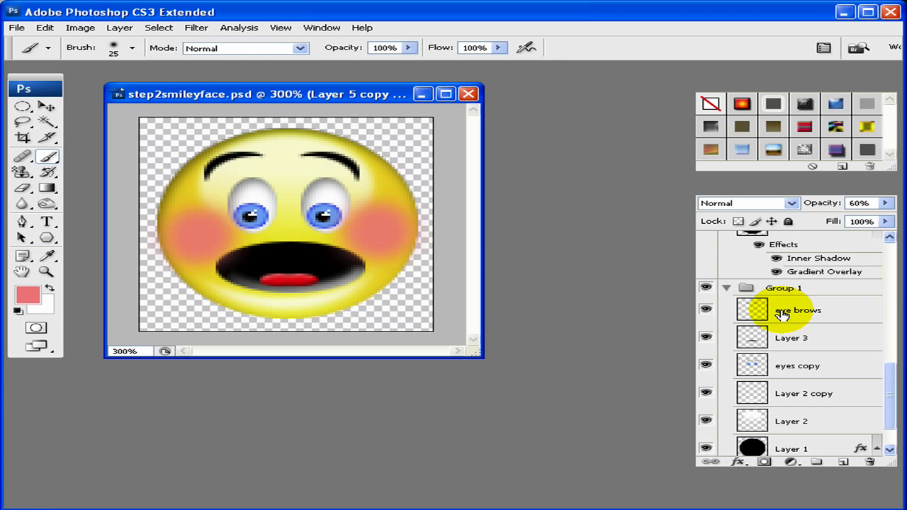
Select Group 1's layers from eye brows to Layer 1 and merge them with Ctrl+E
click(759, 310)
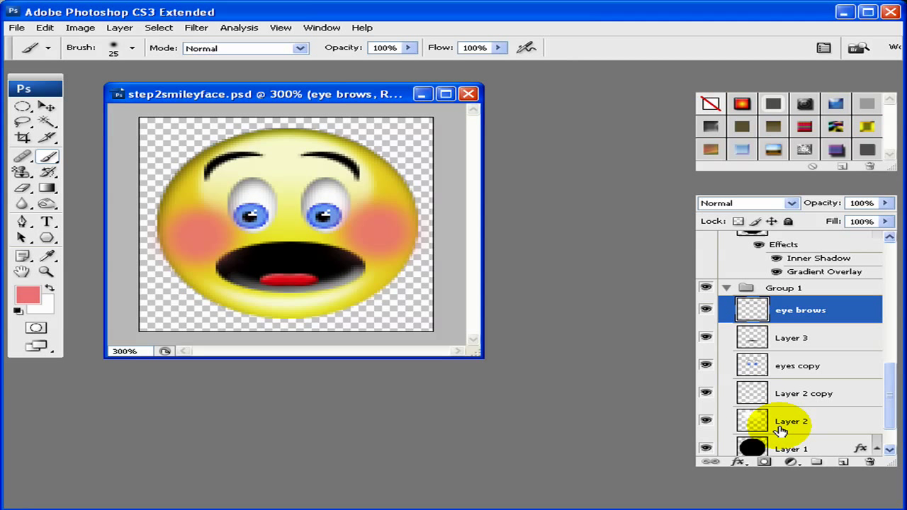
scroll(896, 399, down, 3)
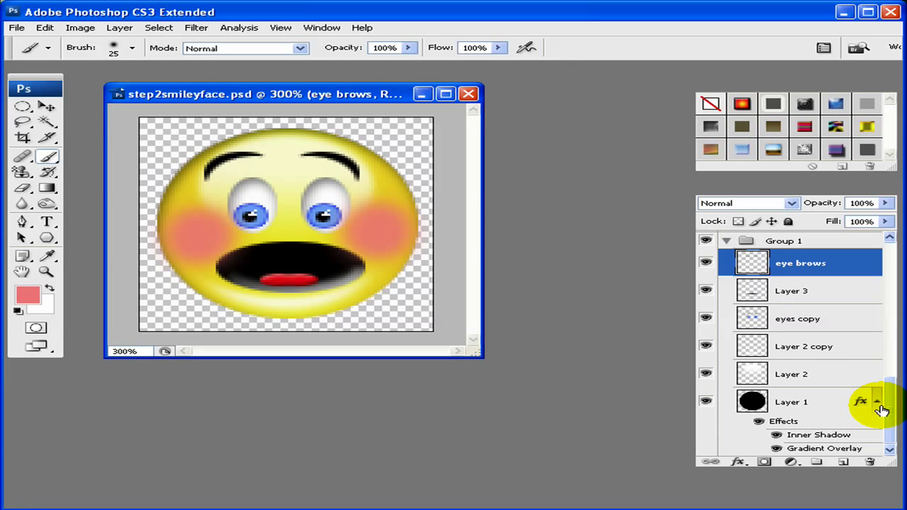
shift+click(779, 402)
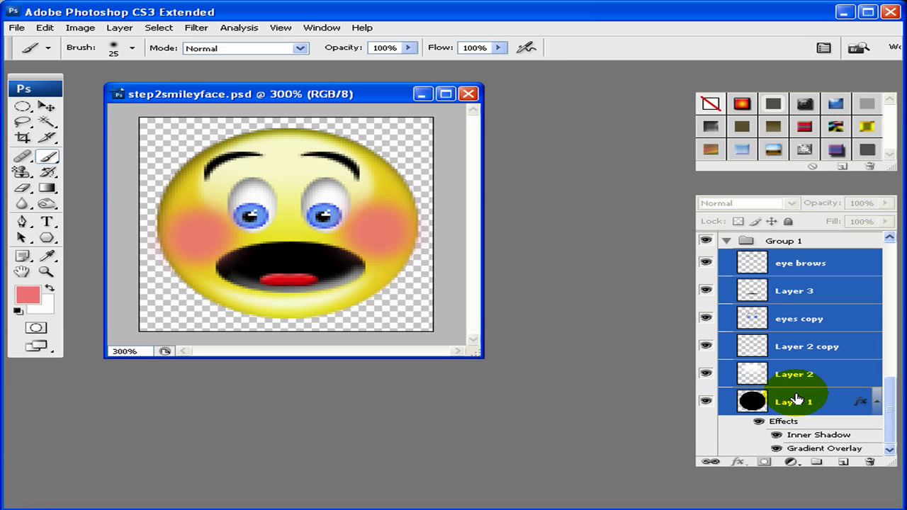
right_click(781, 319)
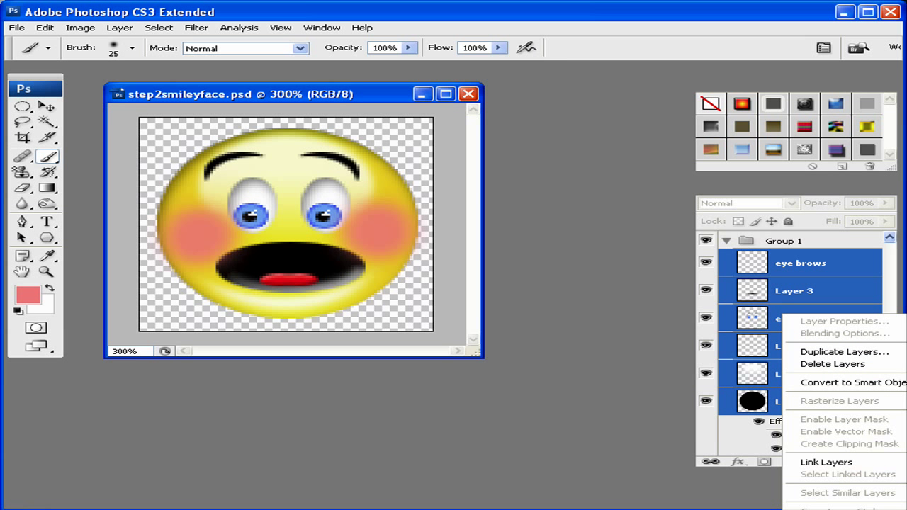
key(ctrl+e)
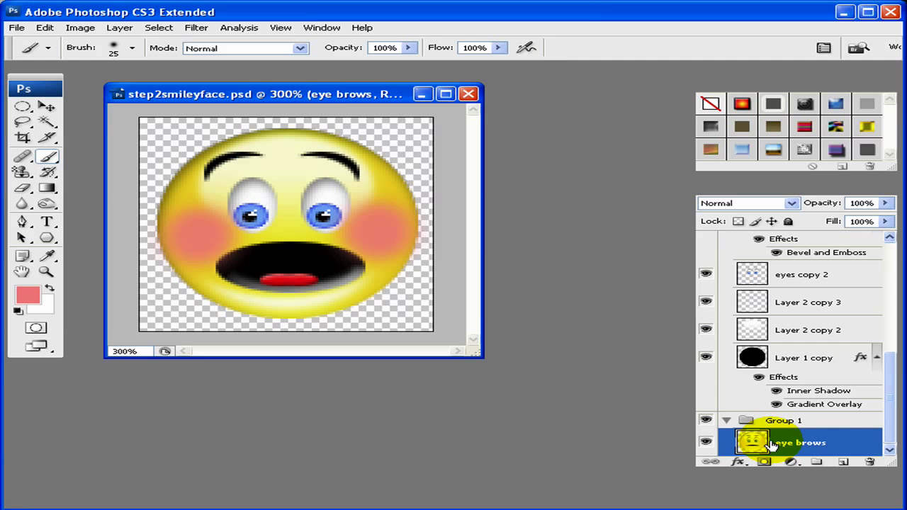
Select Layer 4 copy 2 through Layer 1 copy and merge them into one layer
drag(896, 376, 895, 295)
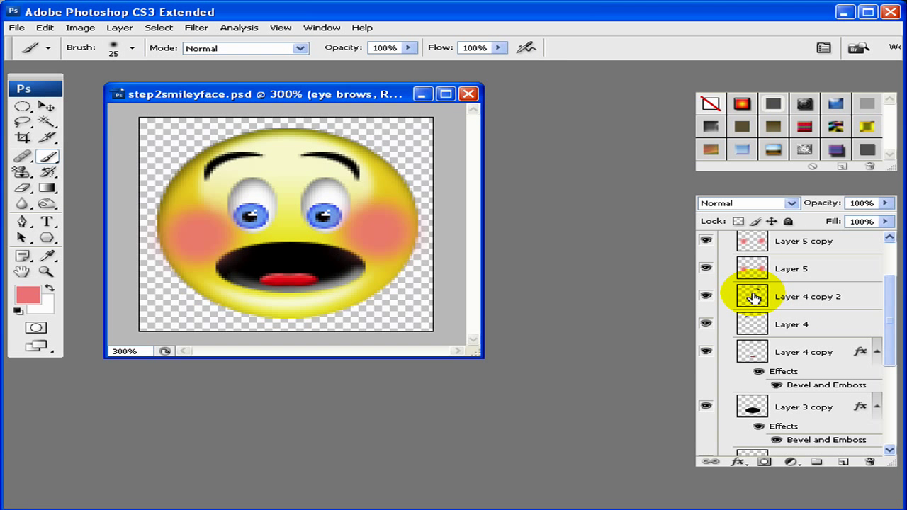
drag(885, 297, 885, 277)
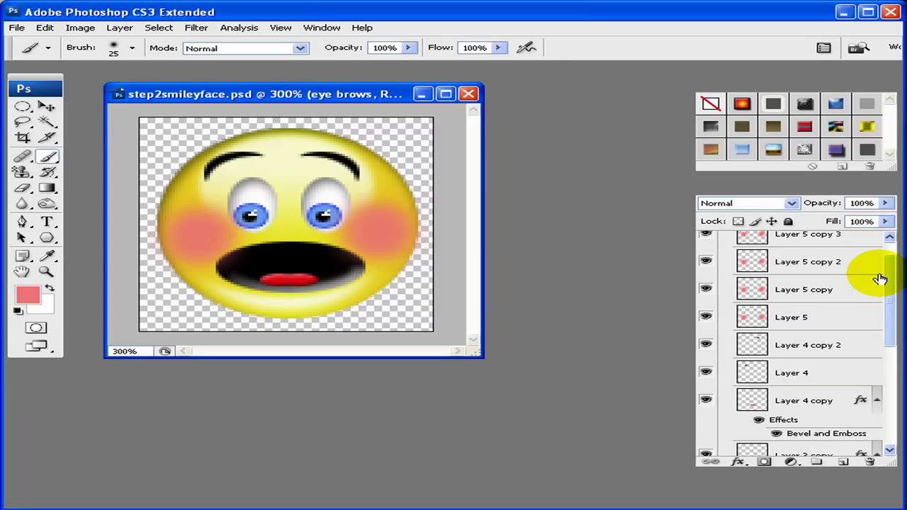
click(760, 345)
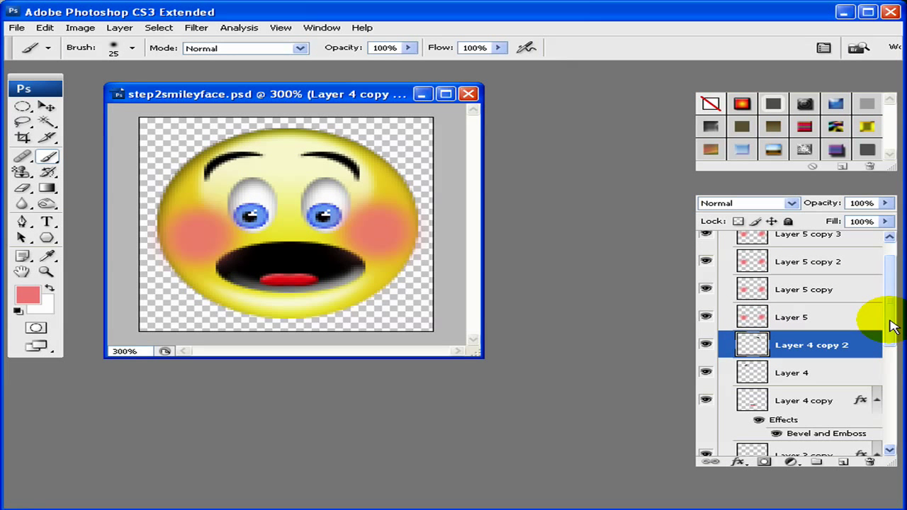
drag(885, 318, 890, 415)
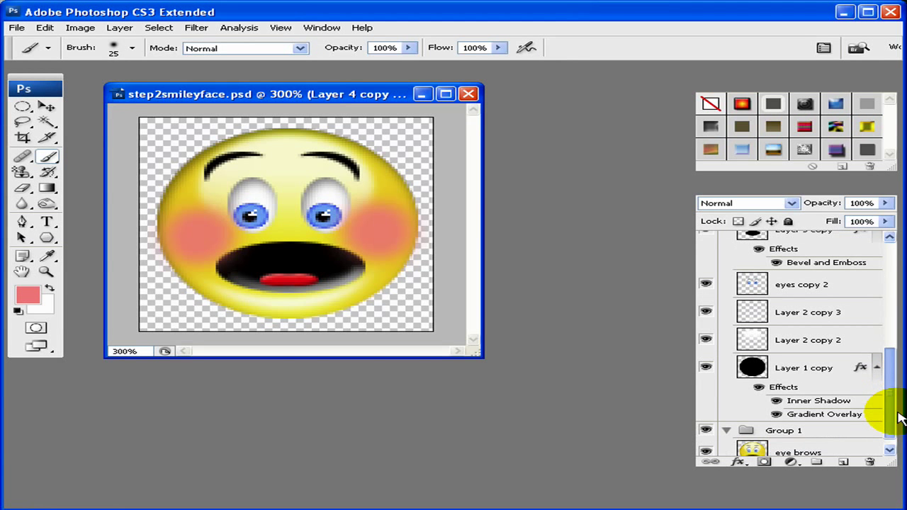
shift+click(753, 367)
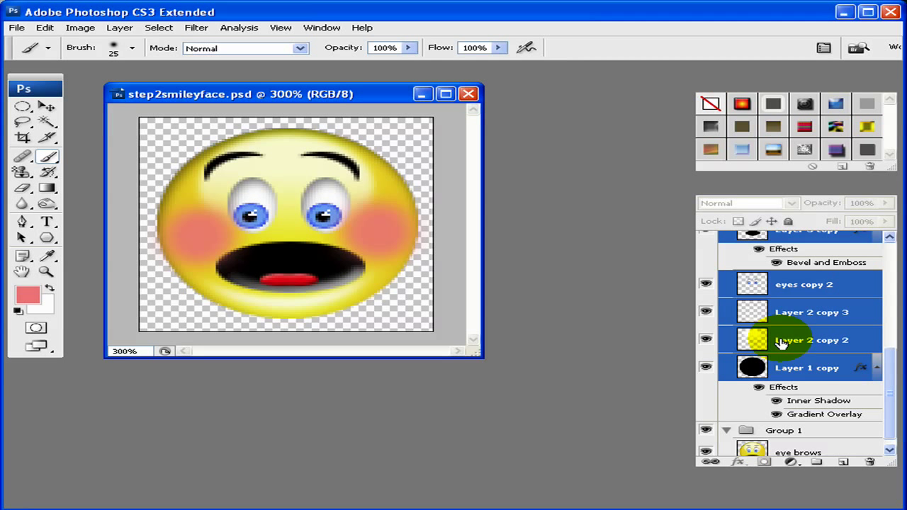
right_click(784, 283)
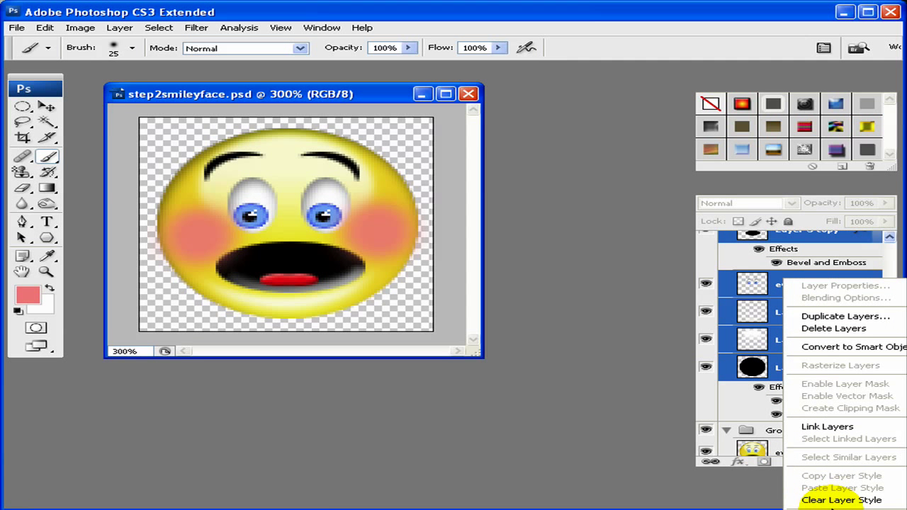
click(748, 499)
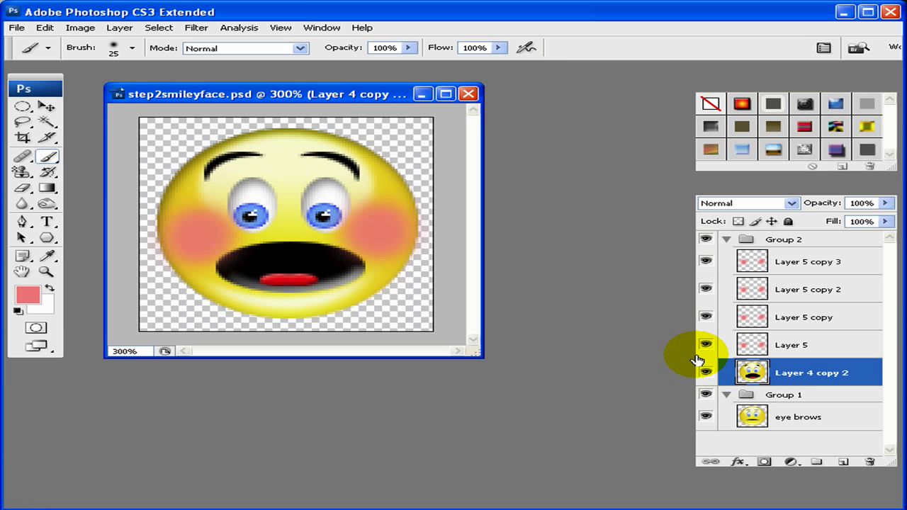
Show the Animation palette for the smiley document and select the Move tool
drag(356, 98, 366, 95)
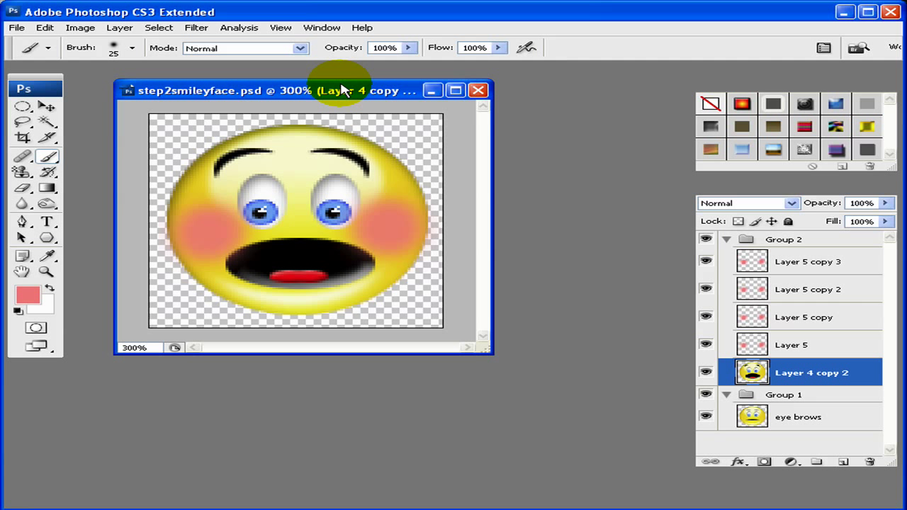
click(322, 27)
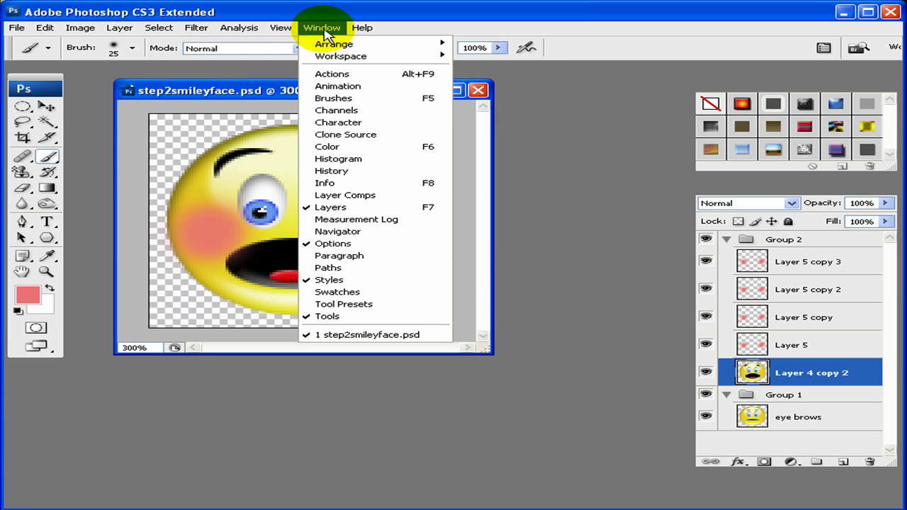
click(341, 88)
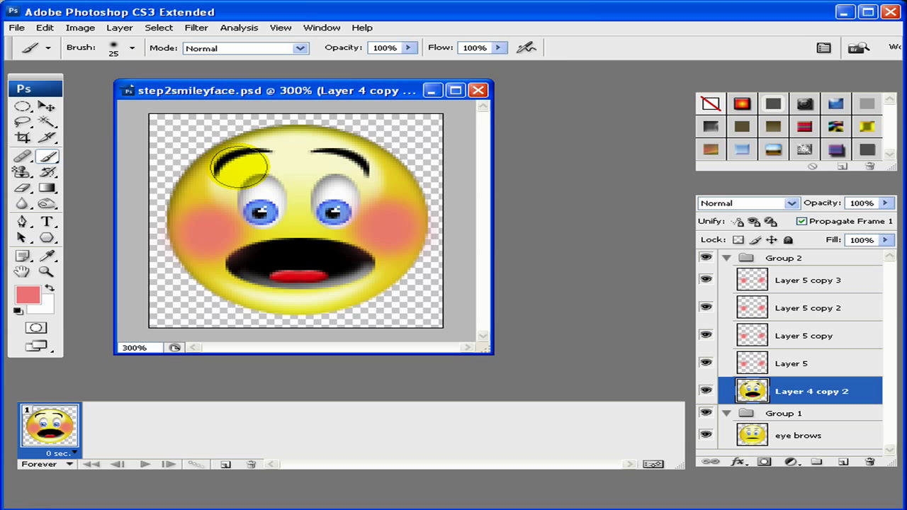
click(47, 107)
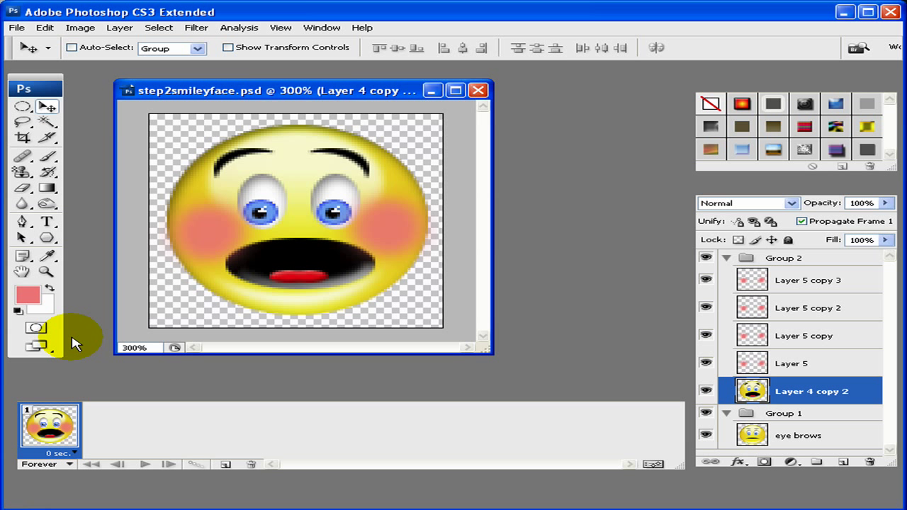
Convert the Animation palette to Timeline view, then back to Frame Animation
click(316, 32)
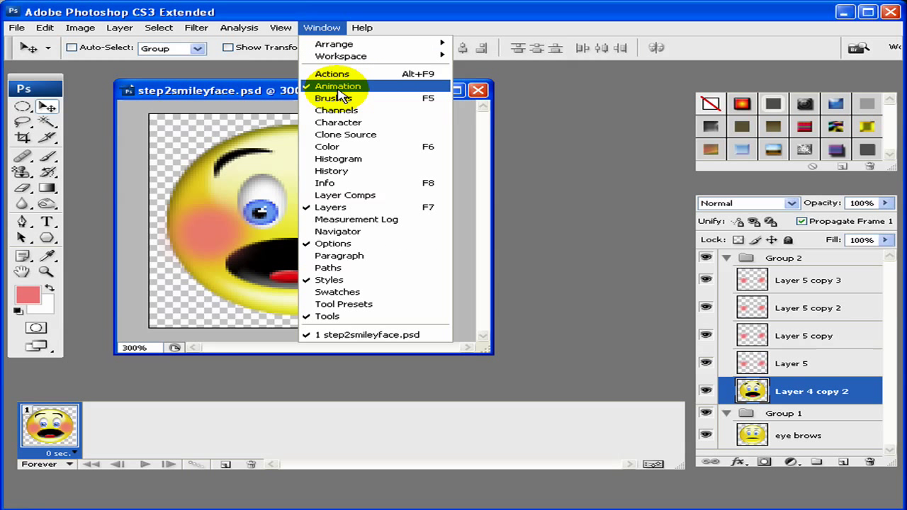
click(544, 94)
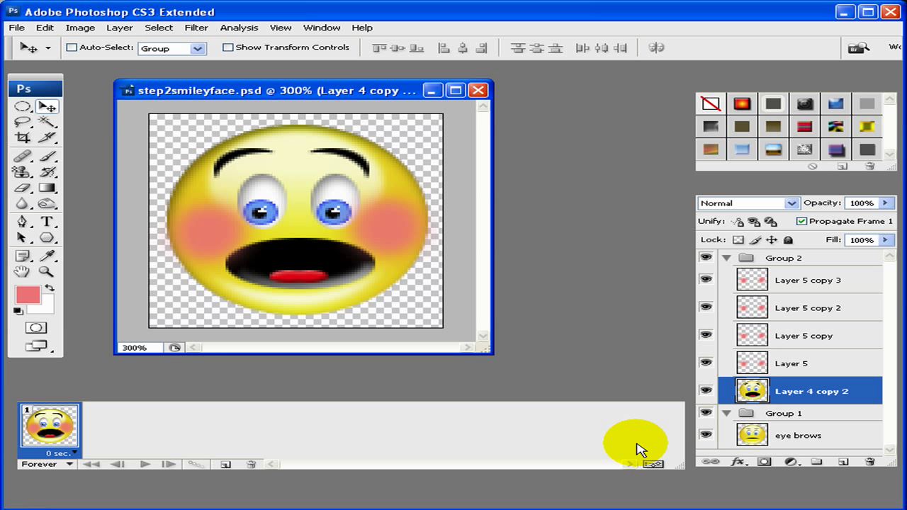
click(676, 401)
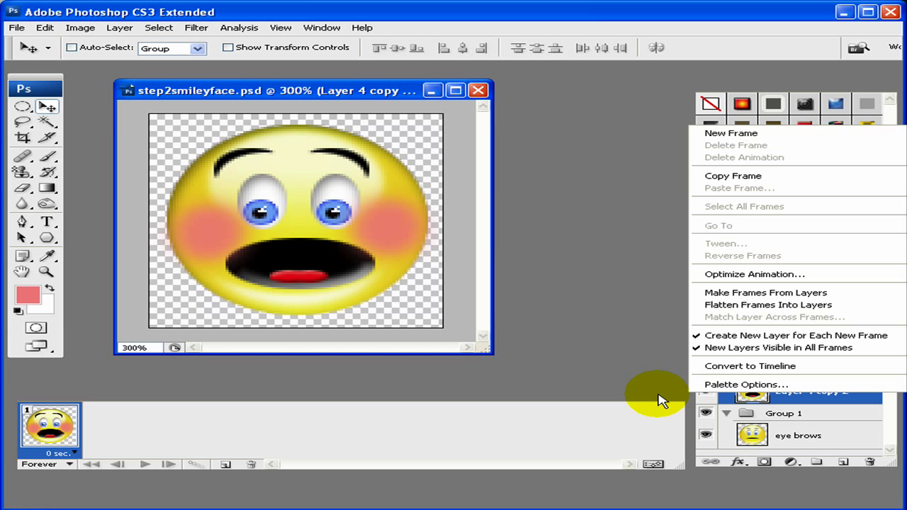
click(644, 398)
click(651, 464)
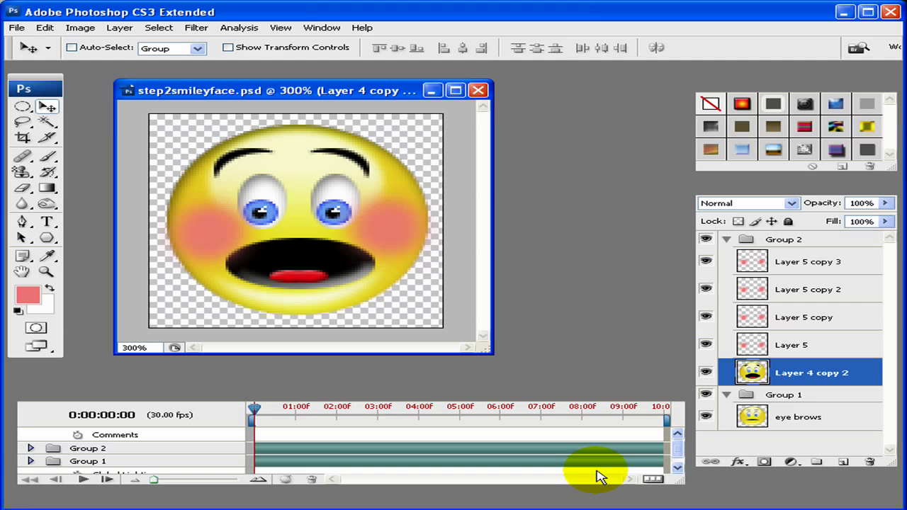
click(652, 481)
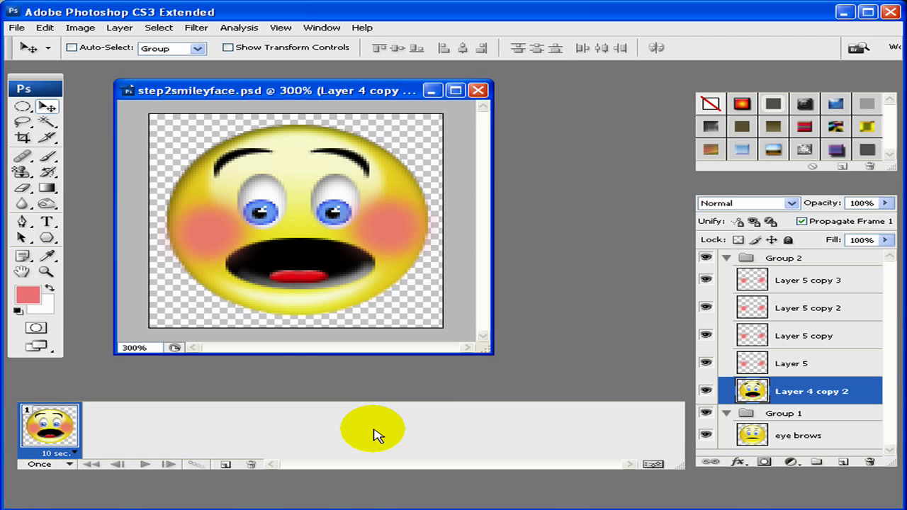
Make six animation frames from the layers and review each frame
click(676, 403)
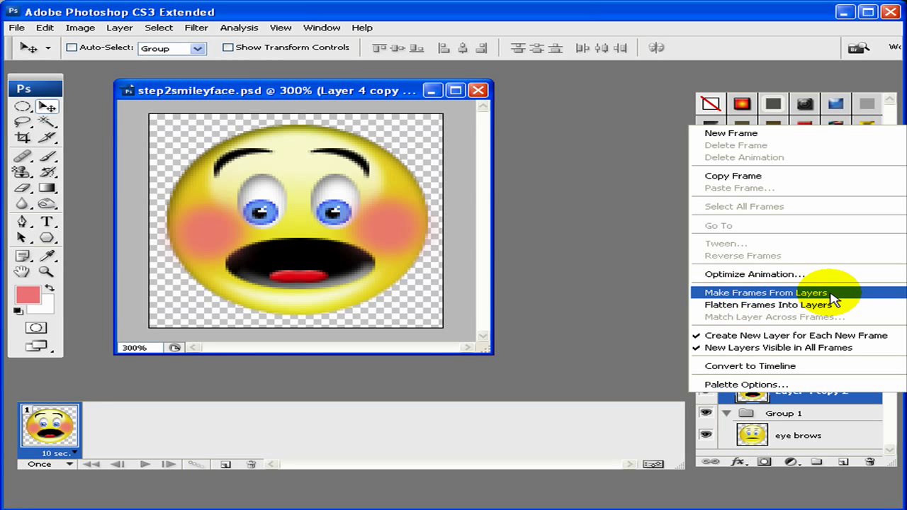
click(765, 292)
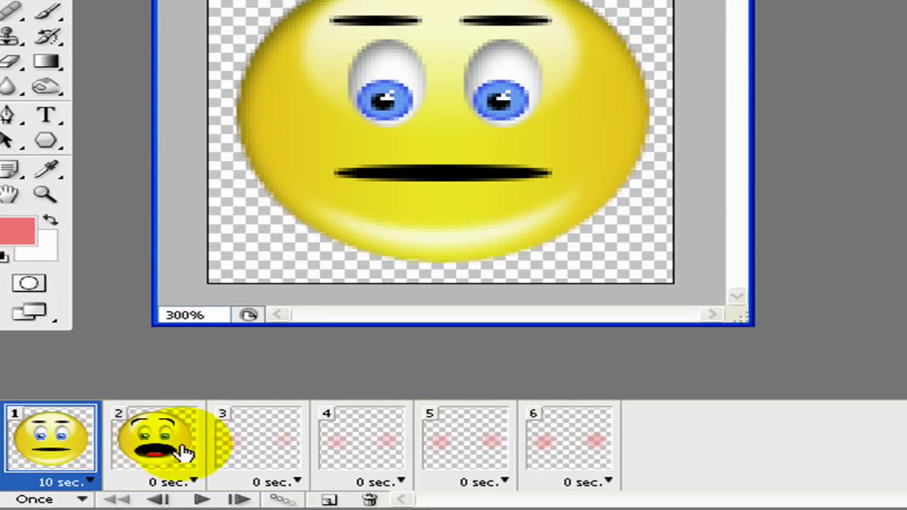
click(120, 432)
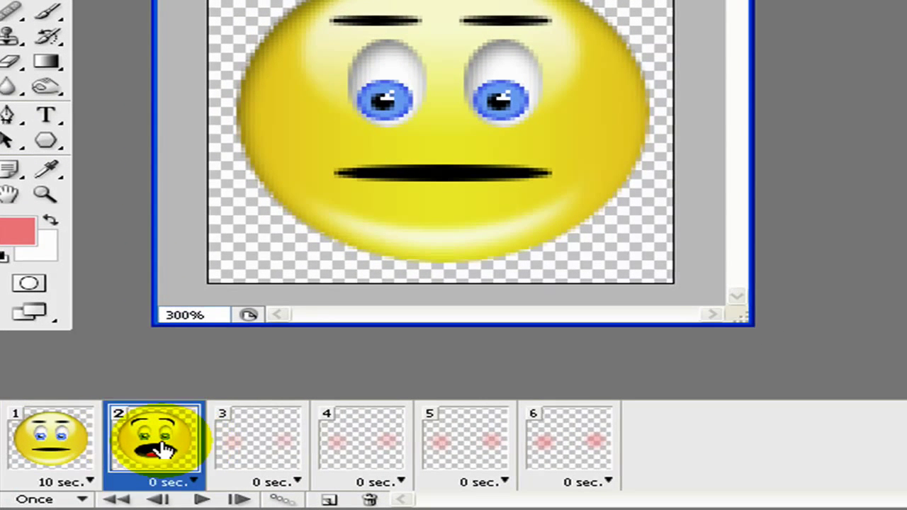
click(57, 435)
click(155, 446)
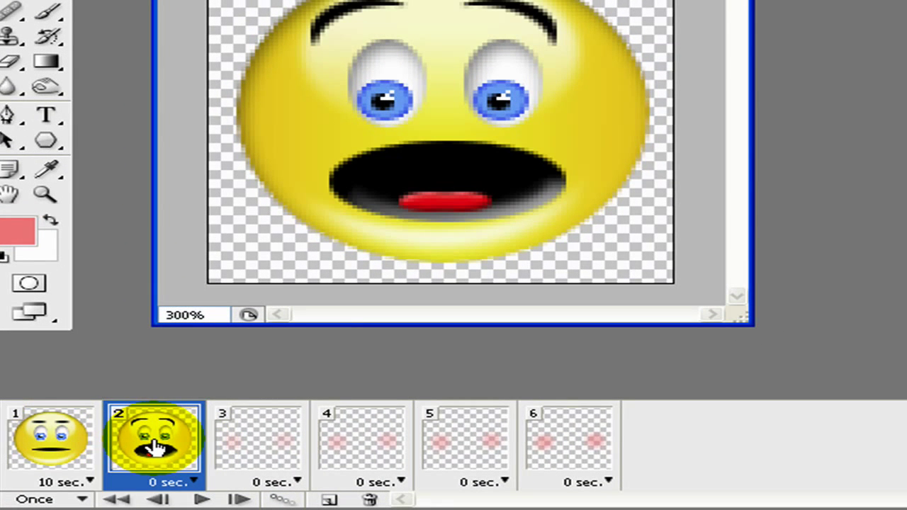
click(241, 454)
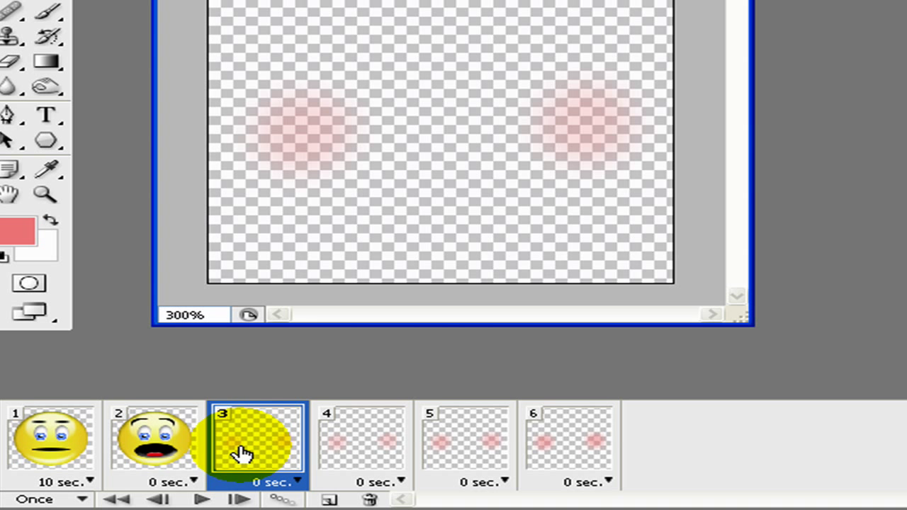
click(556, 453)
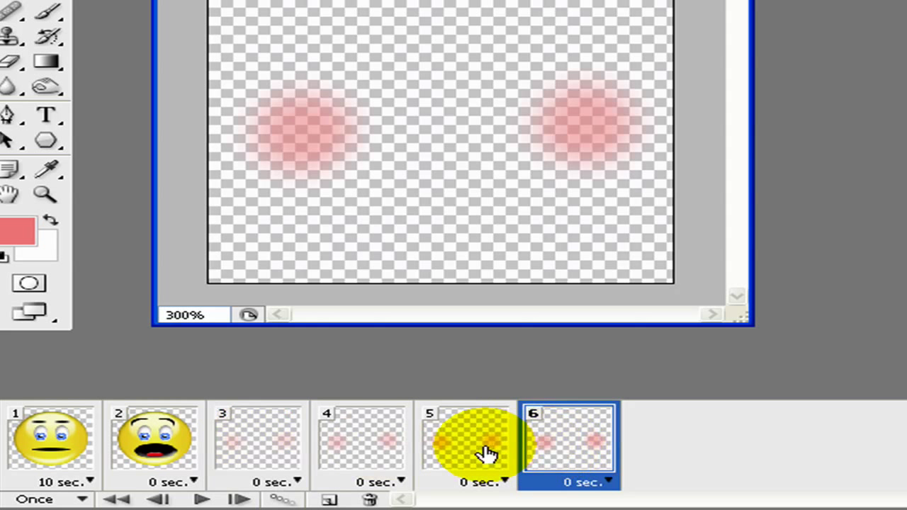
click(486, 453)
click(350, 449)
click(280, 453)
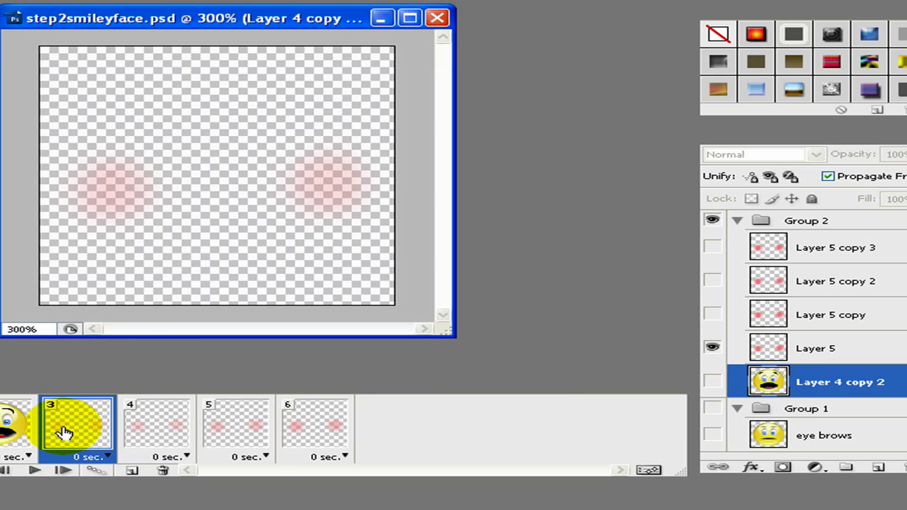
Show Layer 4 copy 2 in frames 3–6 and give frames 4–6 the Layer 5 copy, copy 2, copy 3 blushes
shift+click(305, 425)
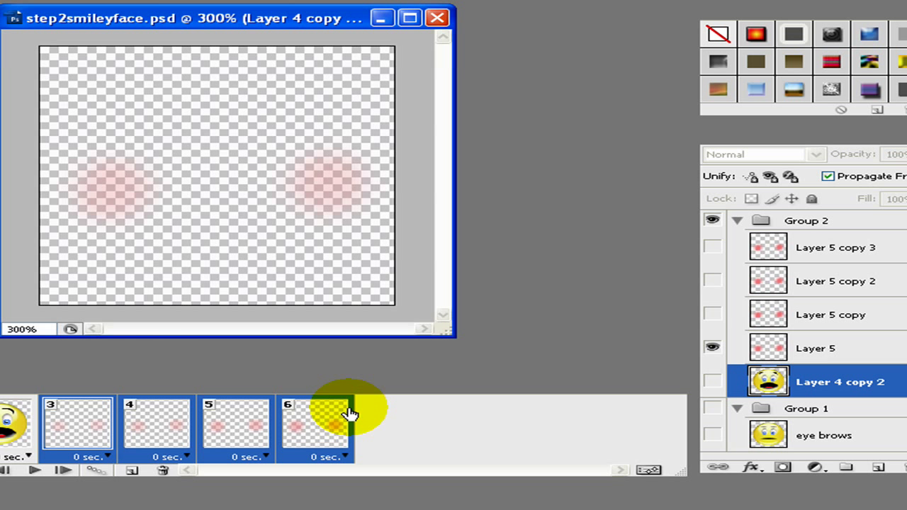
click(712, 382)
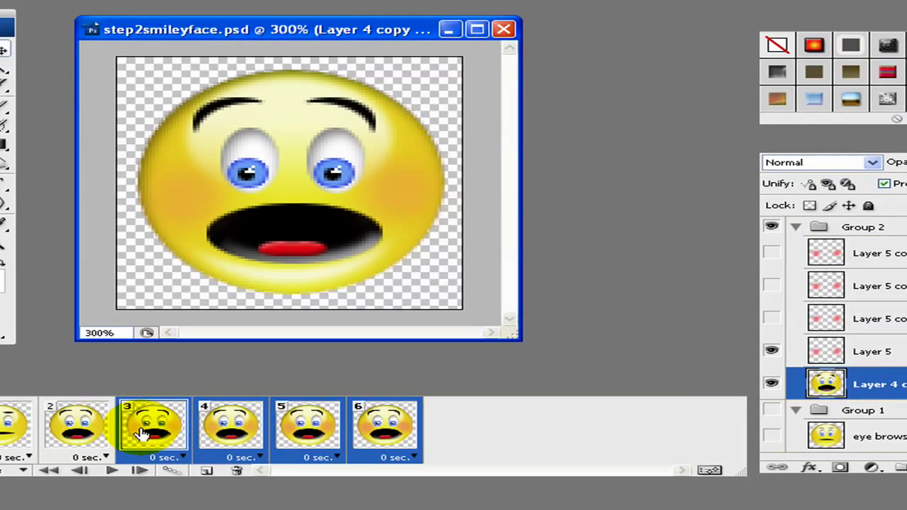
click(142, 434)
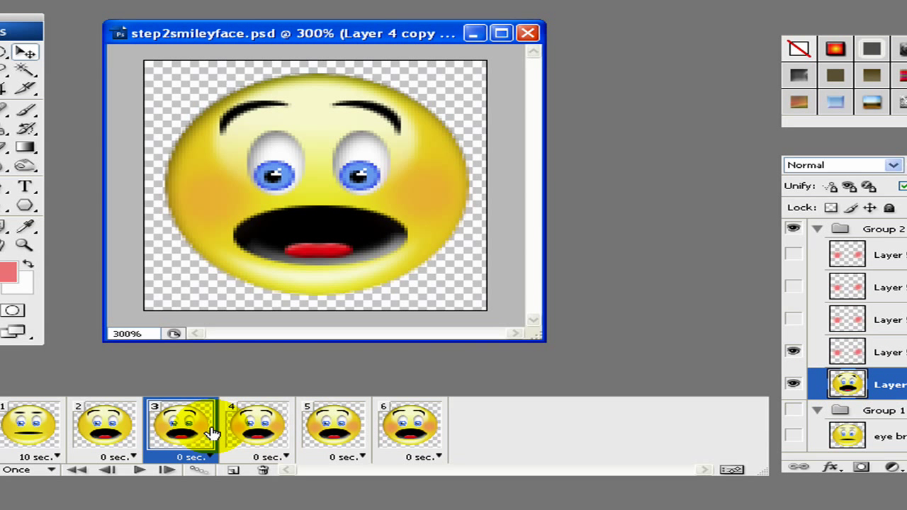
click(257, 423)
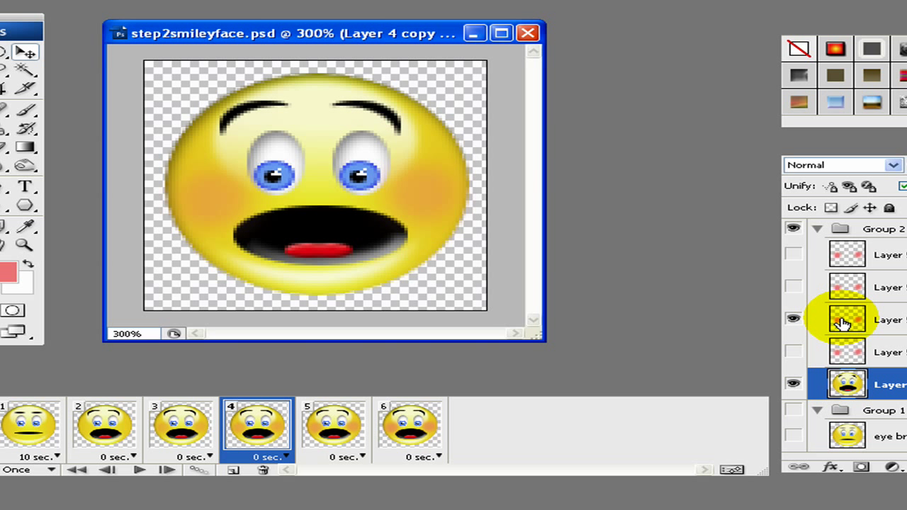
click(332, 425)
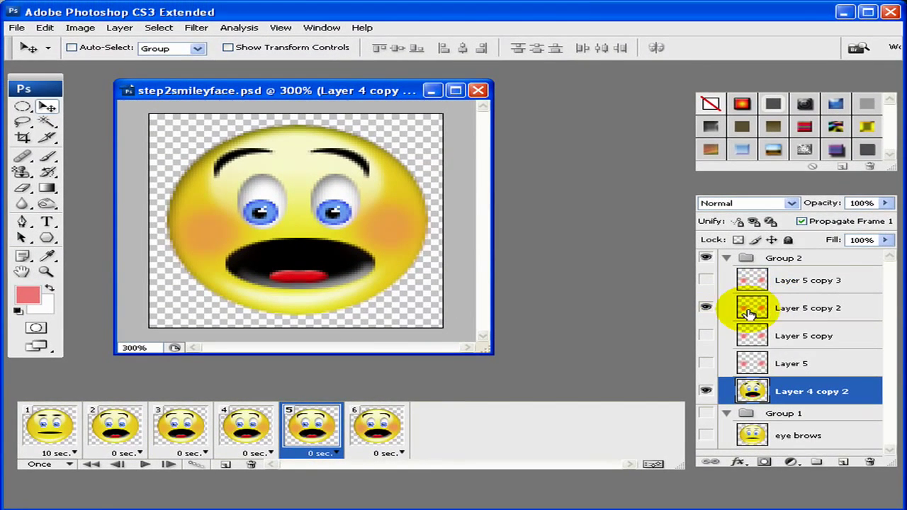
click(409, 428)
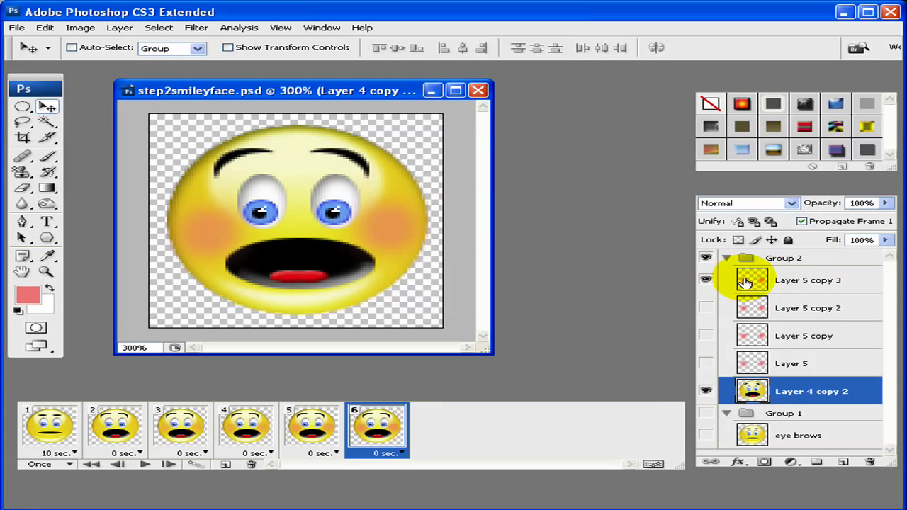
click(50, 424)
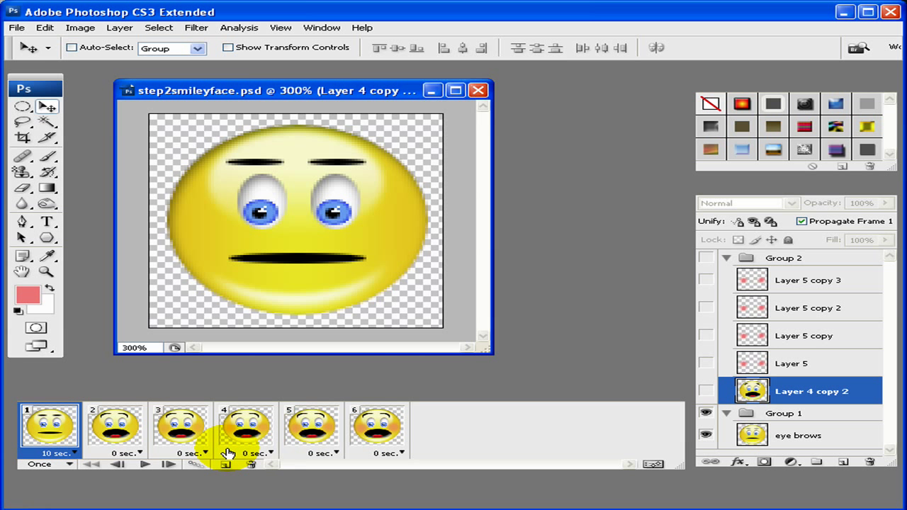
Set frame 1 to 0 sec delay, looping to Forever, and play the animation preview
click(68, 453)
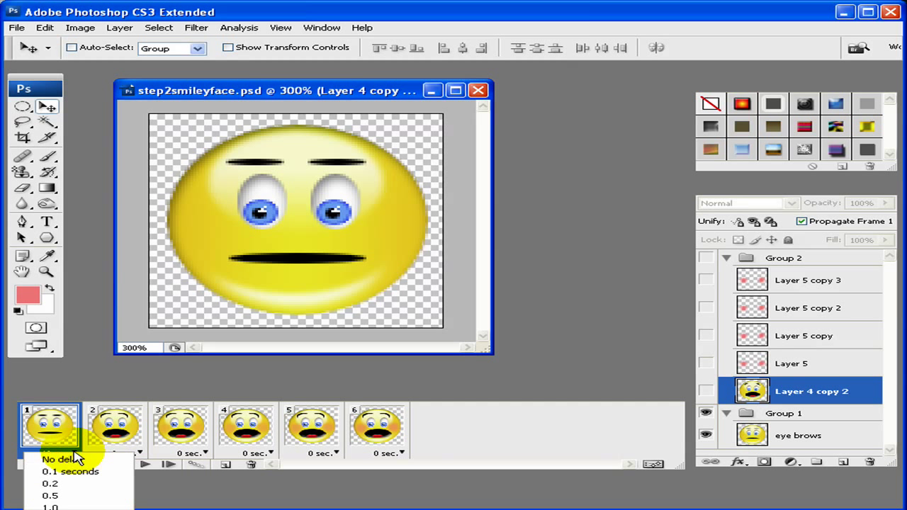
click(65, 459)
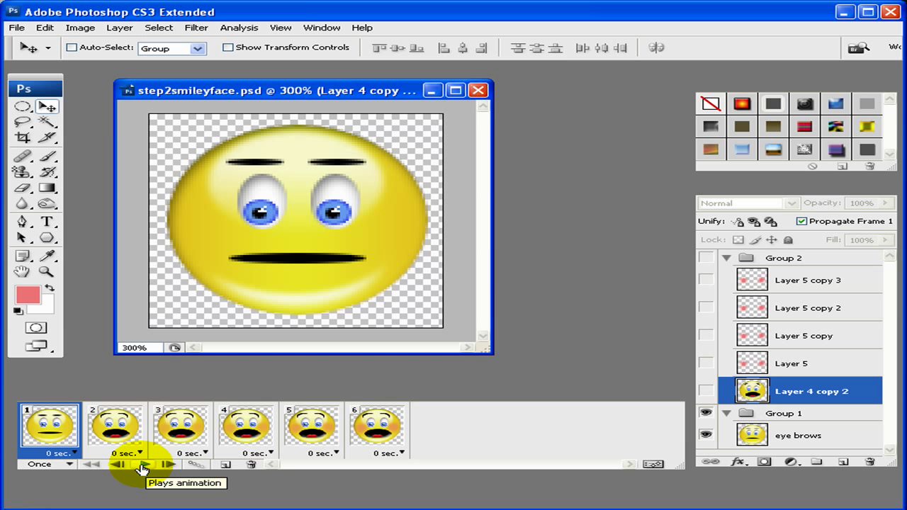
click(69, 464)
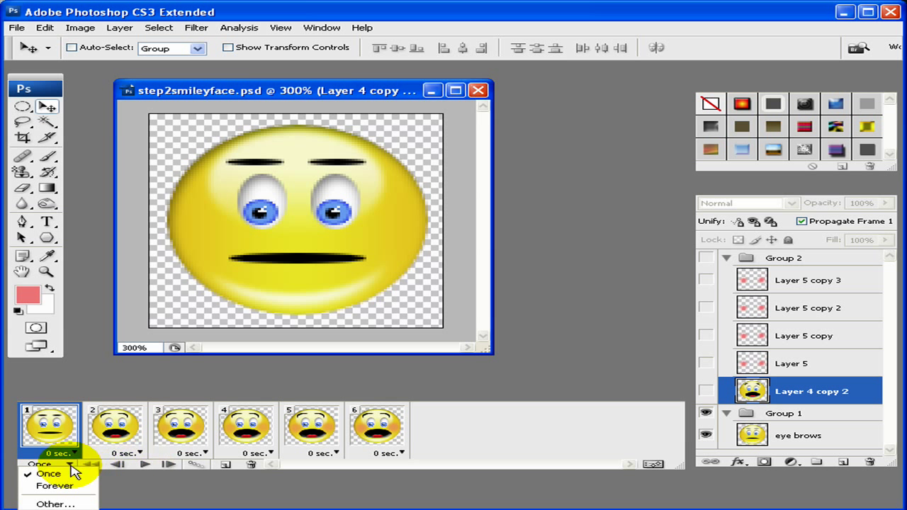
click(76, 488)
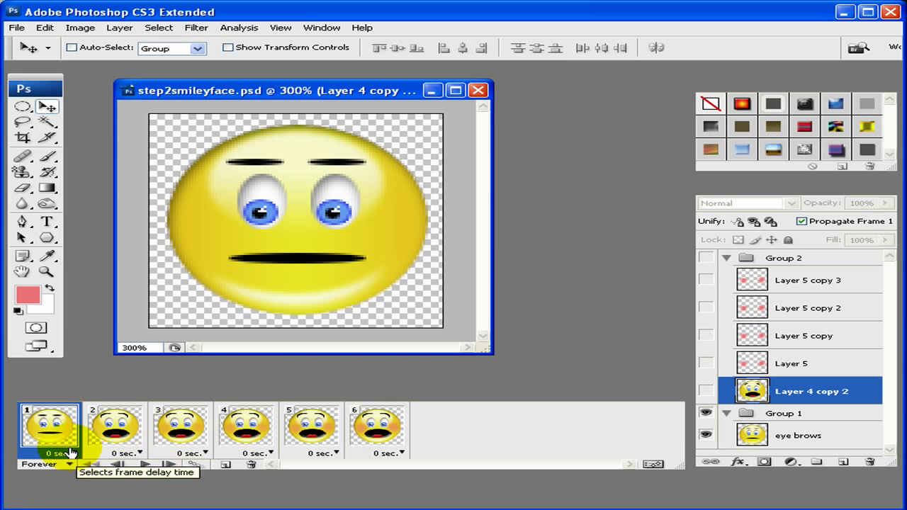
click(147, 465)
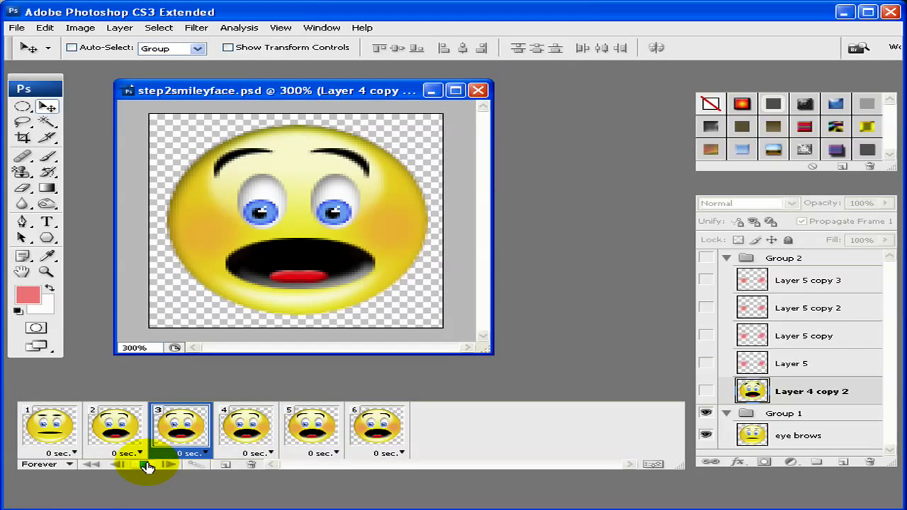
Stop playback and set frame 1 to 1 sec and frame 2 to 0.5 sec delay
click(146, 464)
click(49, 439)
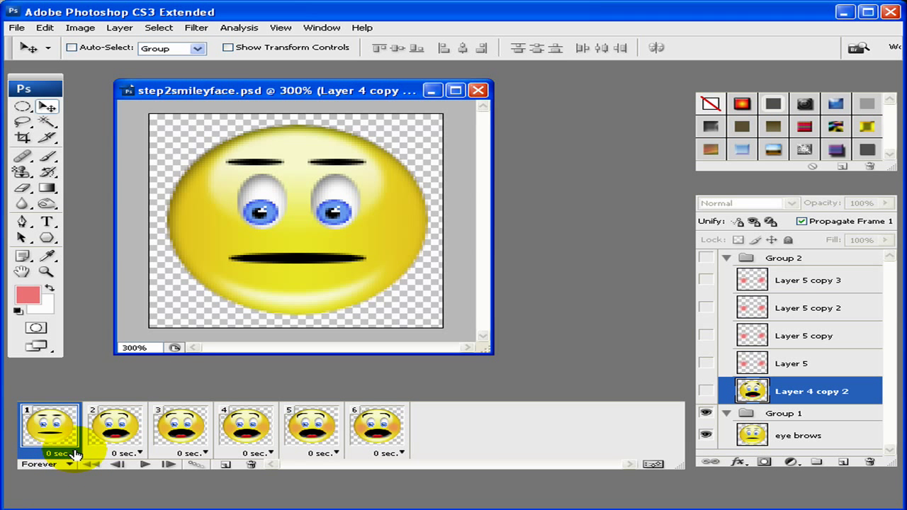
click(76, 453)
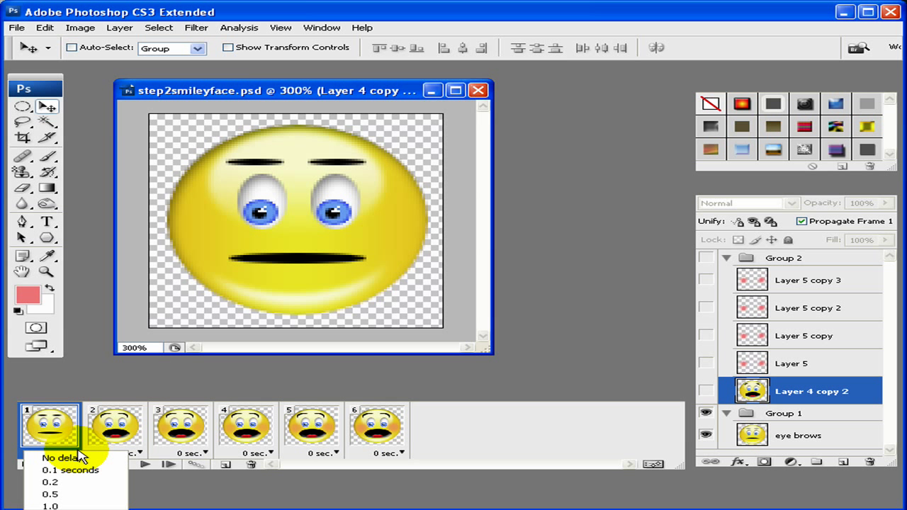
click(80, 506)
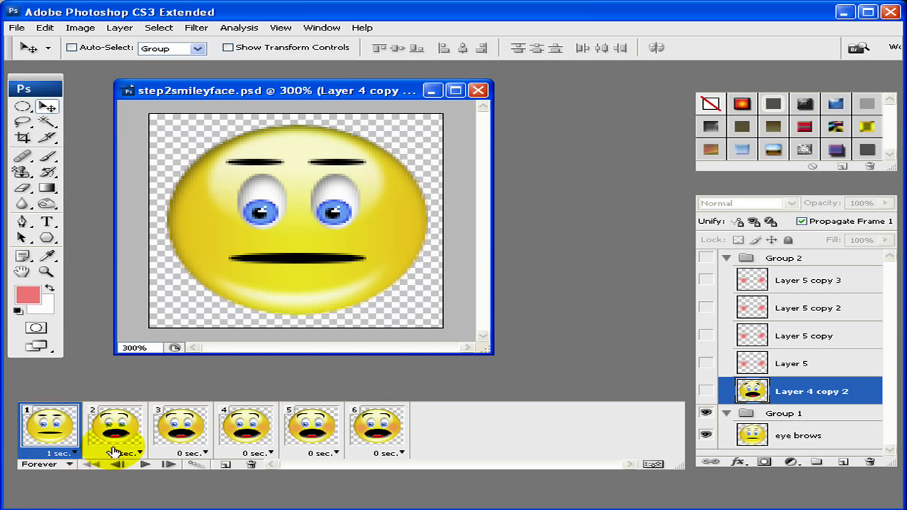
drag(162, 386, 151, 371)
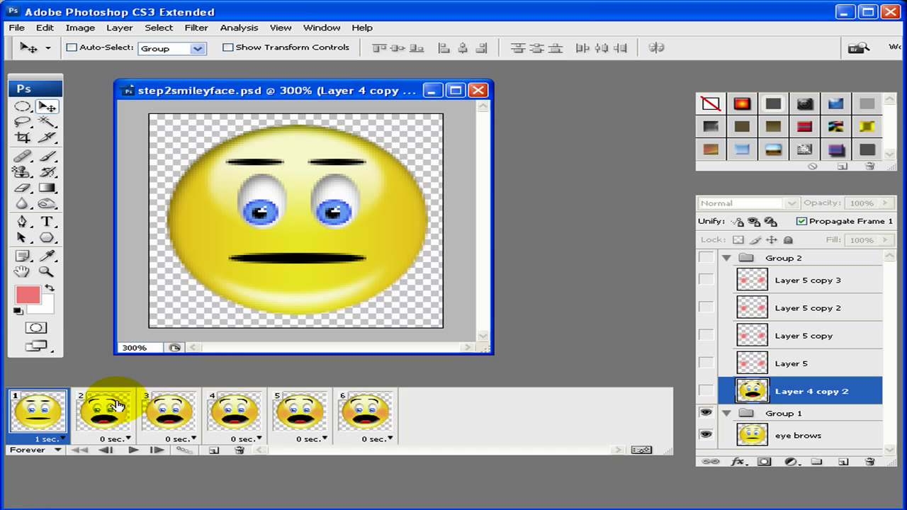
click(109, 405)
click(124, 439)
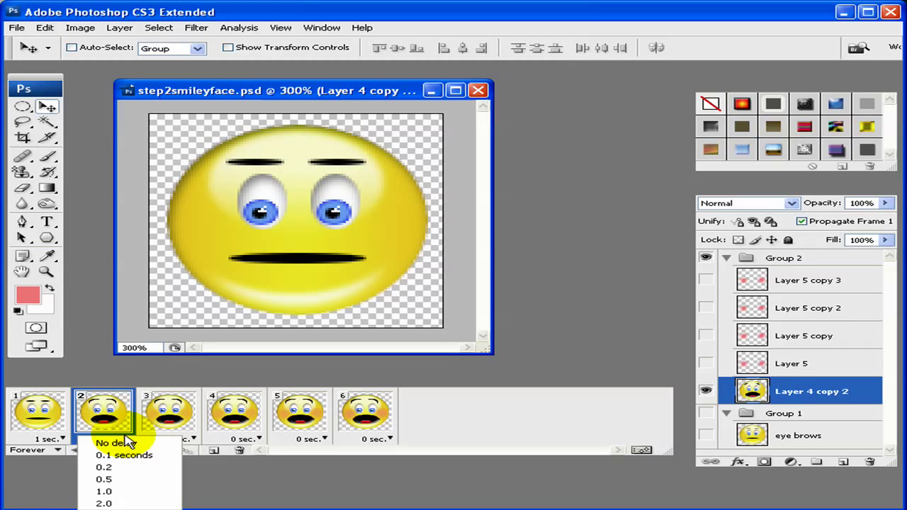
click(122, 482)
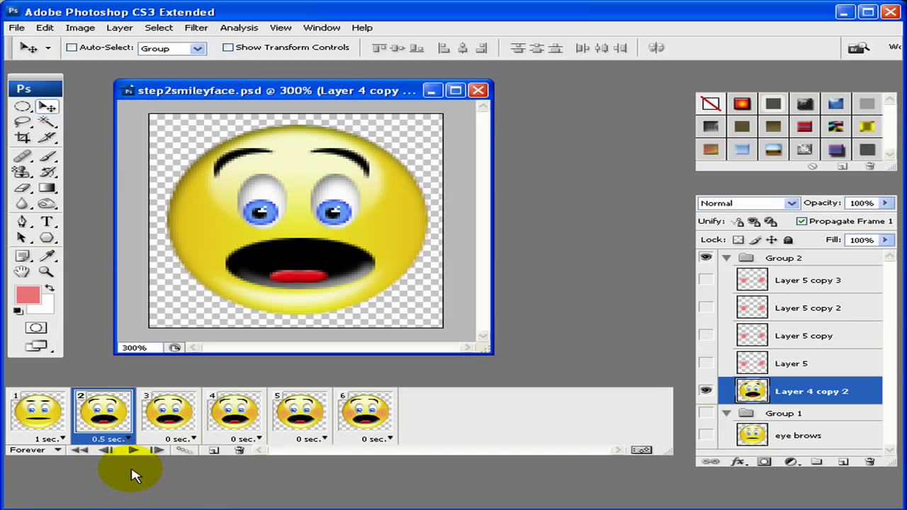
Give frames 3–5 a 0.2 sec delay and frame 6 a 1 sec delay
click(196, 439)
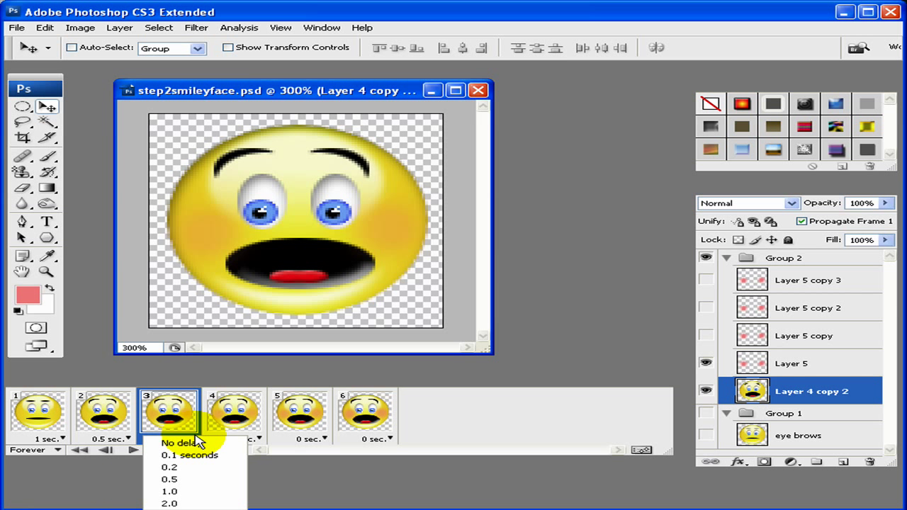
click(277, 399)
shift+click(293, 415)
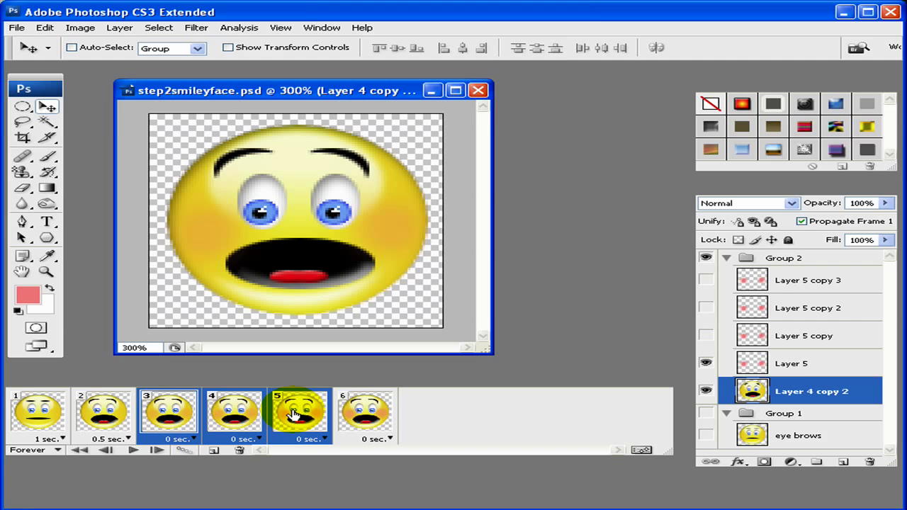
click(192, 440)
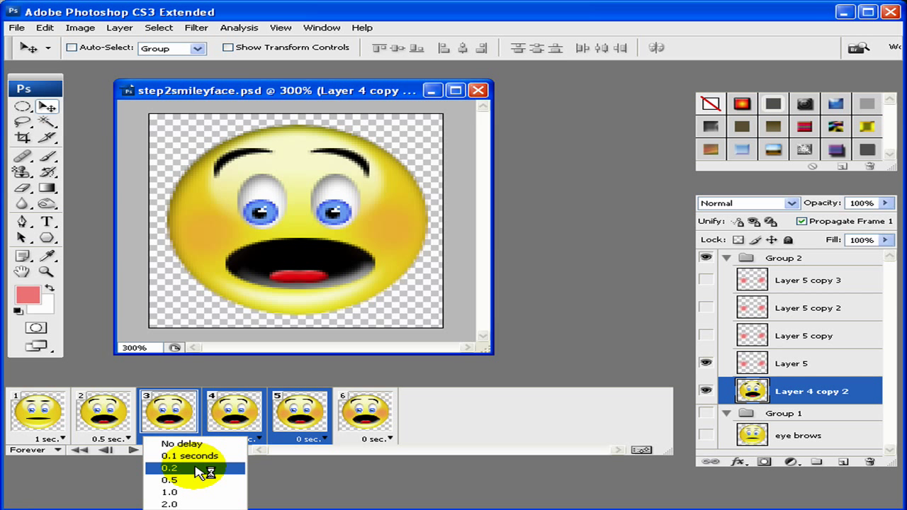
click(201, 467)
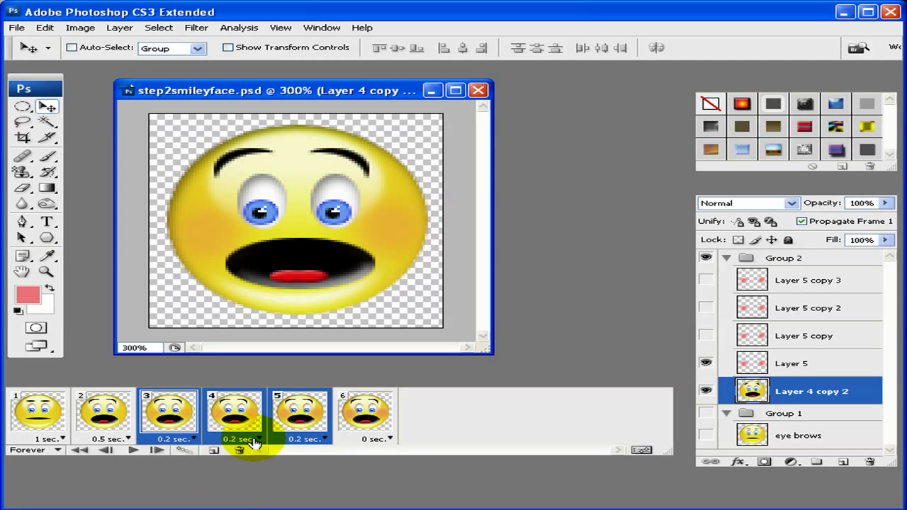
click(349, 422)
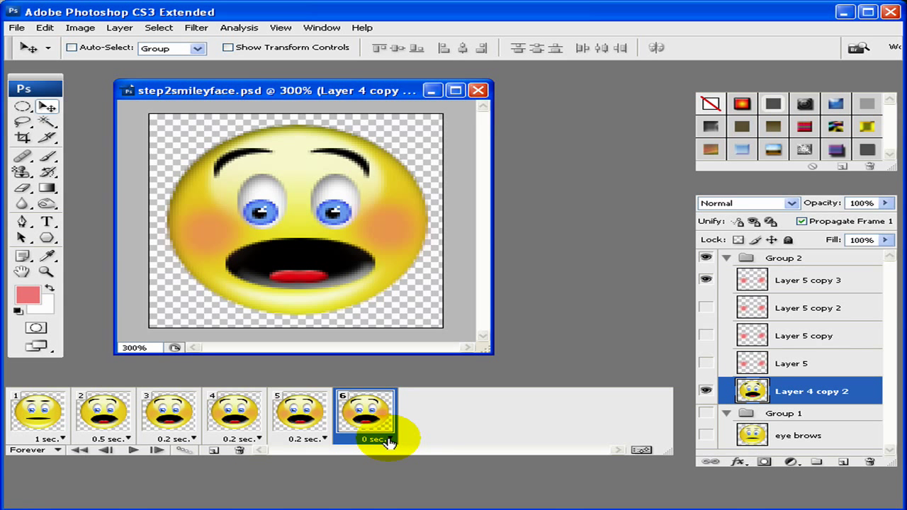
click(376, 439)
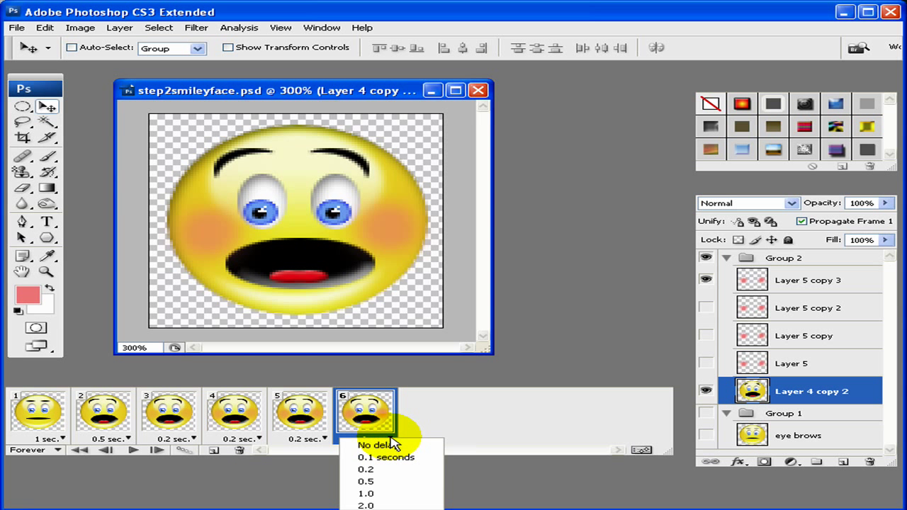
click(394, 494)
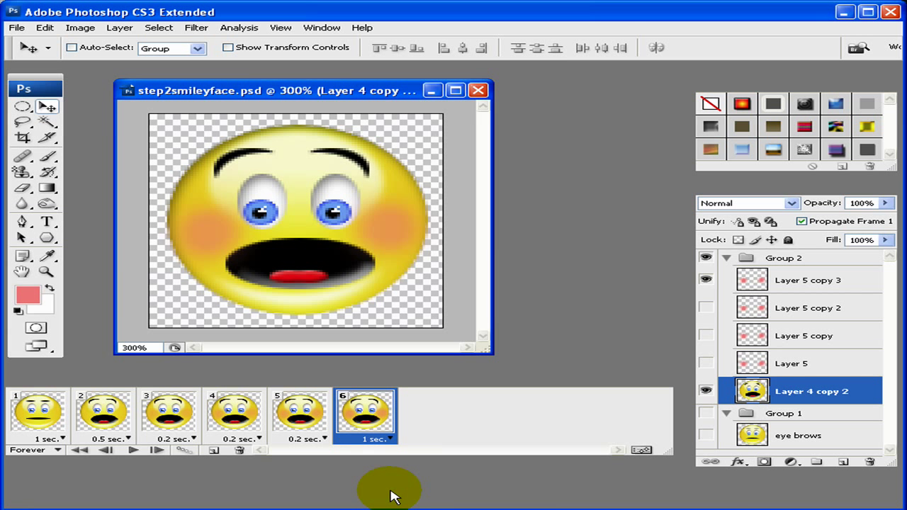
click(36, 418)
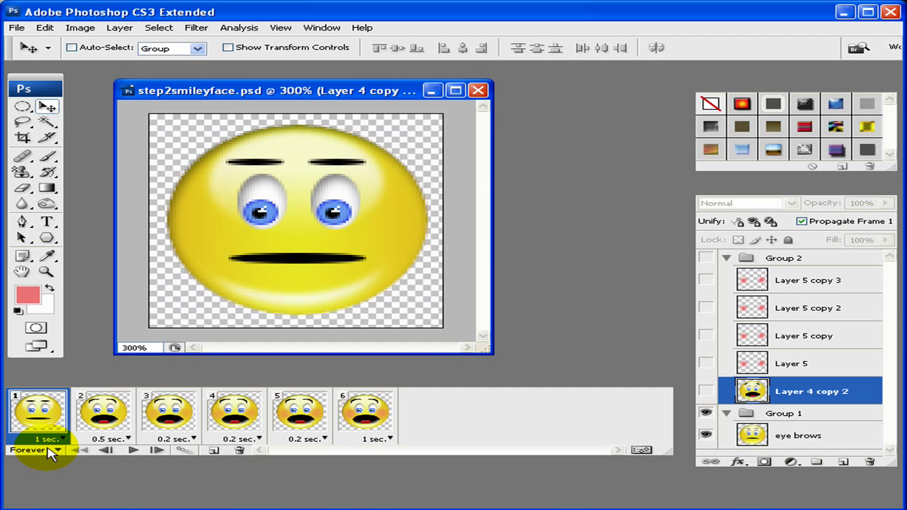
click(58, 452)
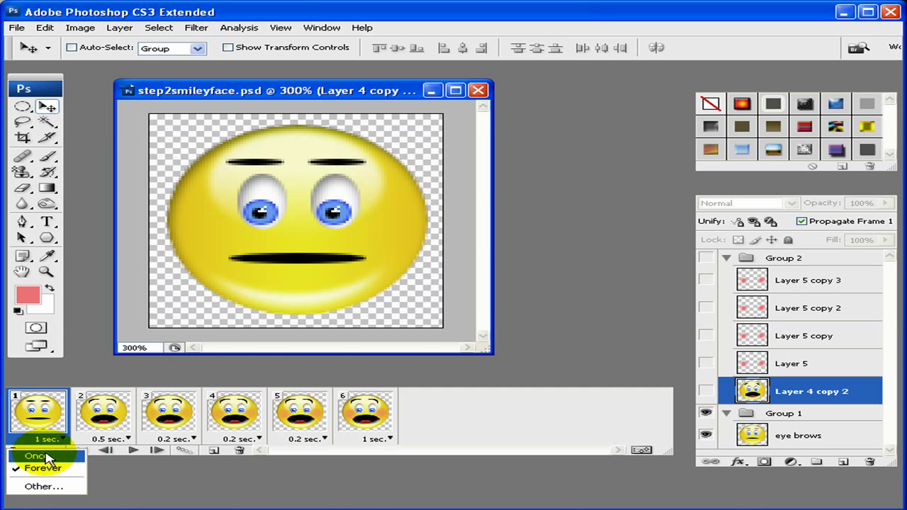
click(44, 468)
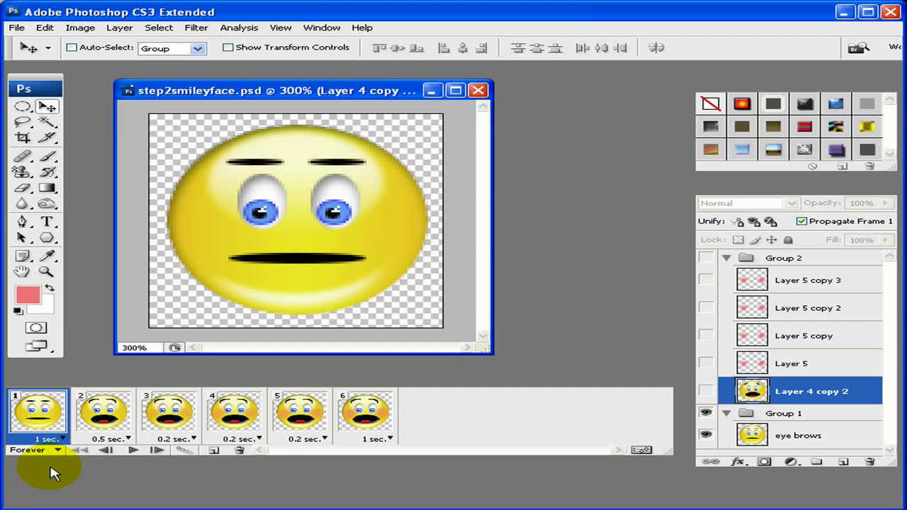
click(131, 451)
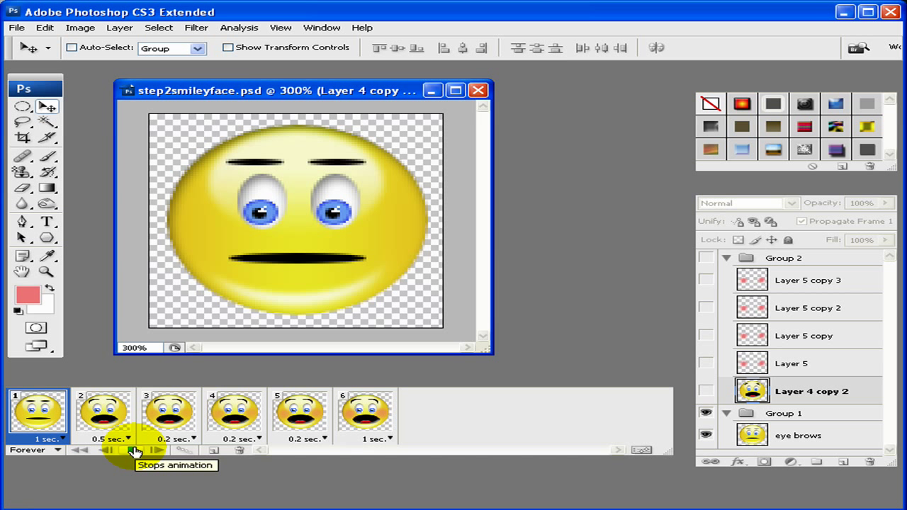
click(134, 450)
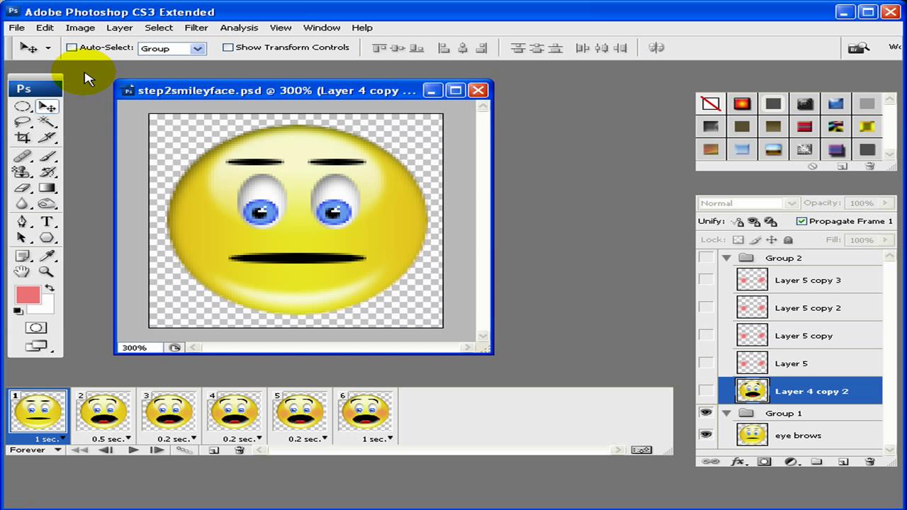
click(16, 28)
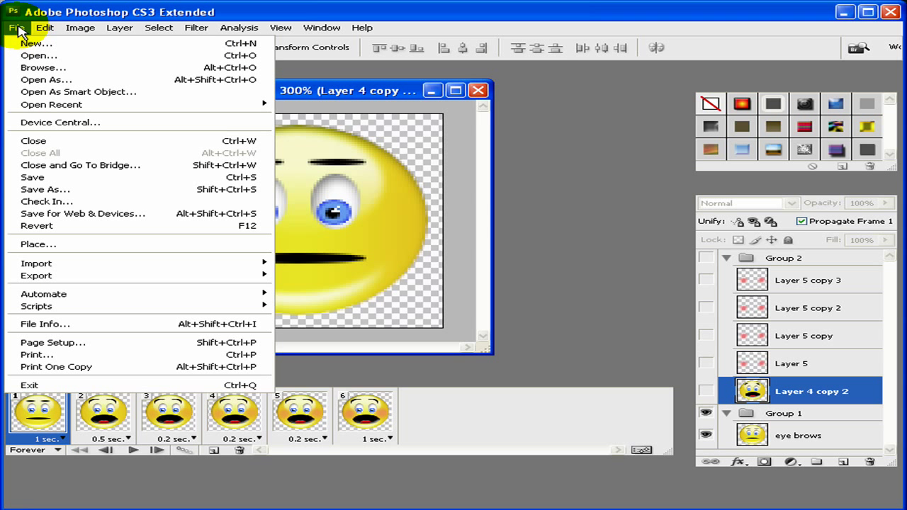
click(100, 216)
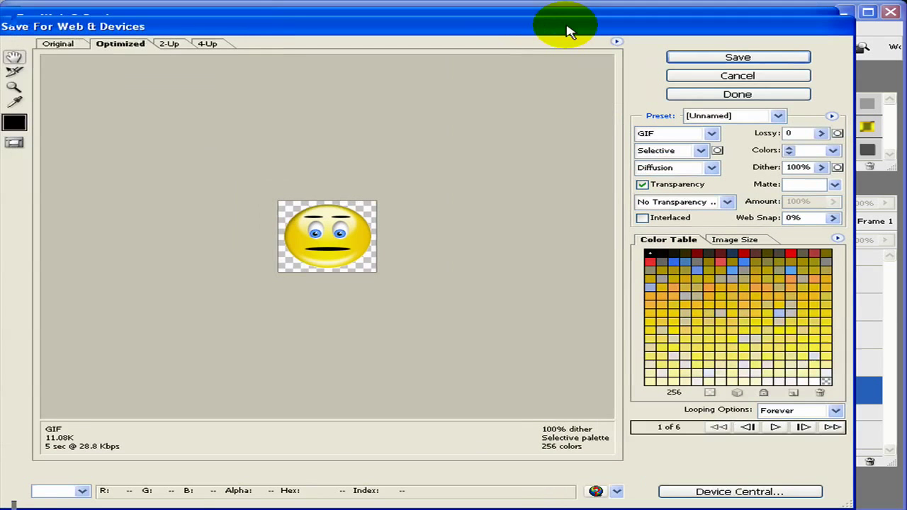
drag(556, 24, 593, 29)
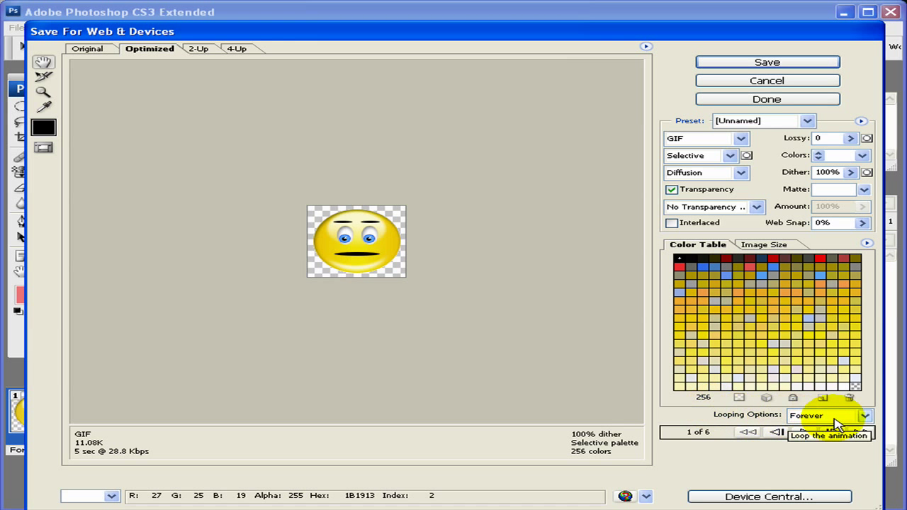
click(778, 85)
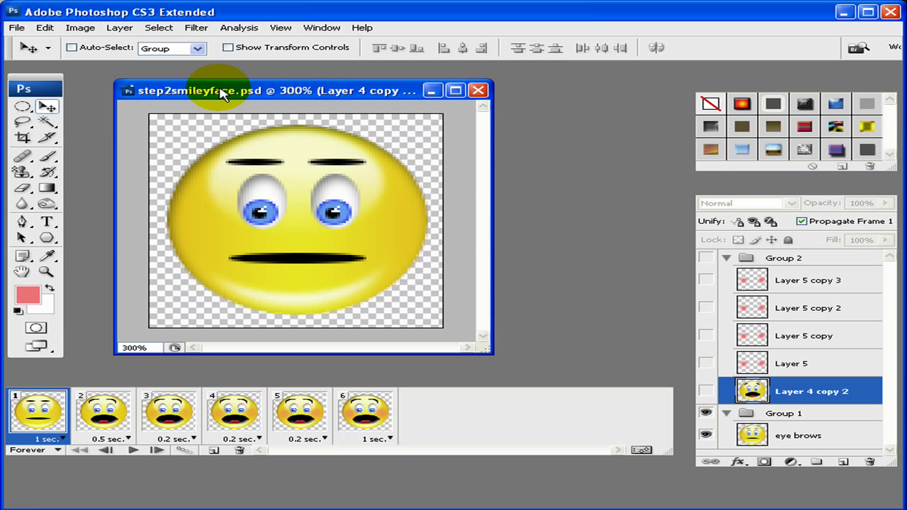
click(16, 28)
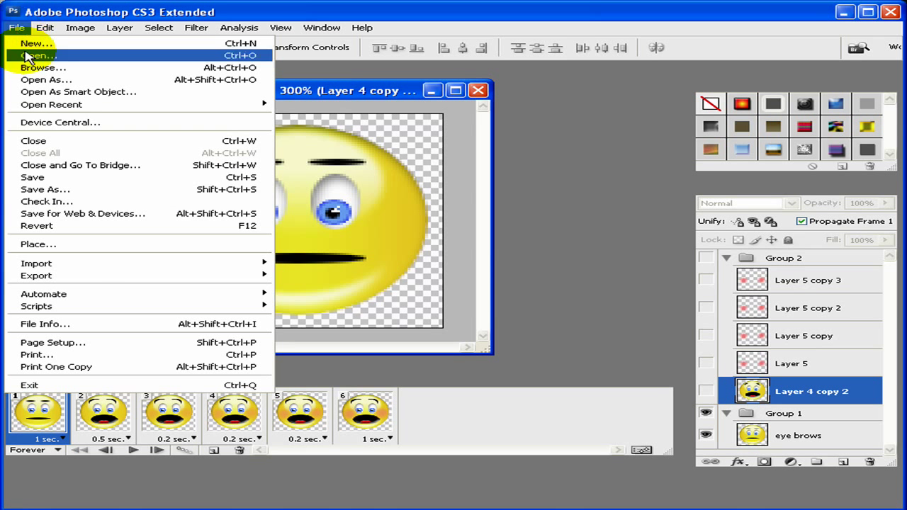
mouse_move(118, 275)
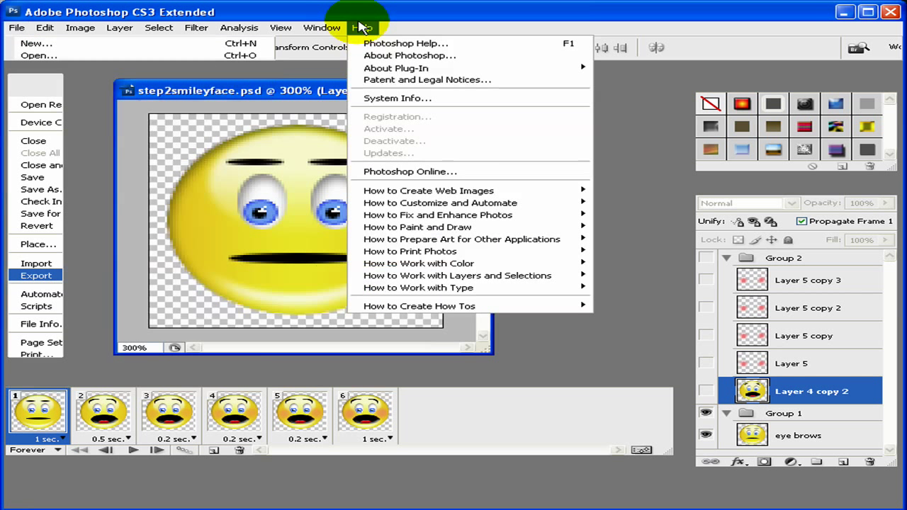
click(356, 27)
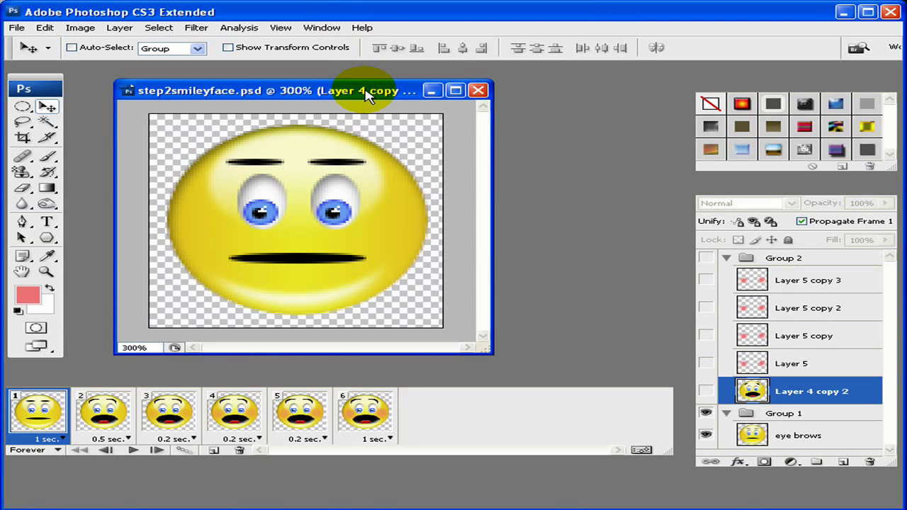